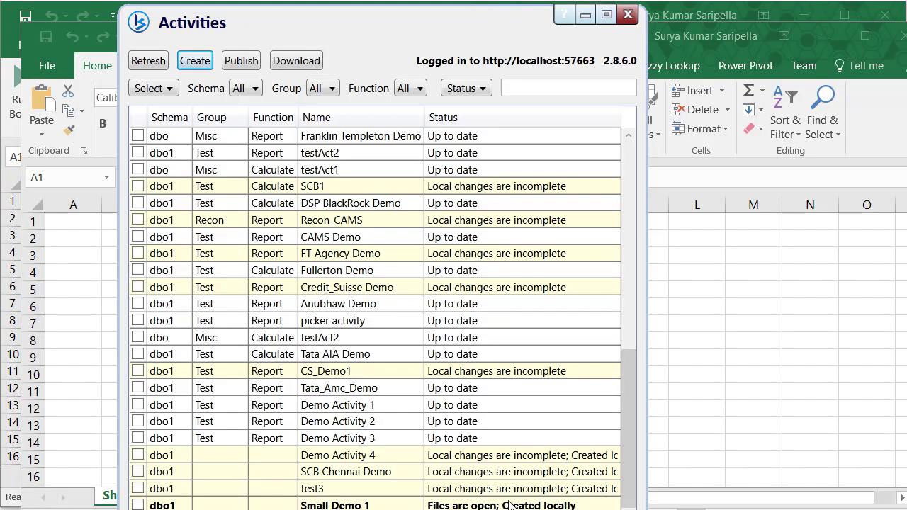
# Step: Select the newly created Small Demo 1 activity in the Activities list
pyautogui.click(511, 505)
# Step: Open Small Demo 1's local activity folder from the SK_Small Demo 1 workbook
pyautogui.click(697, 11)
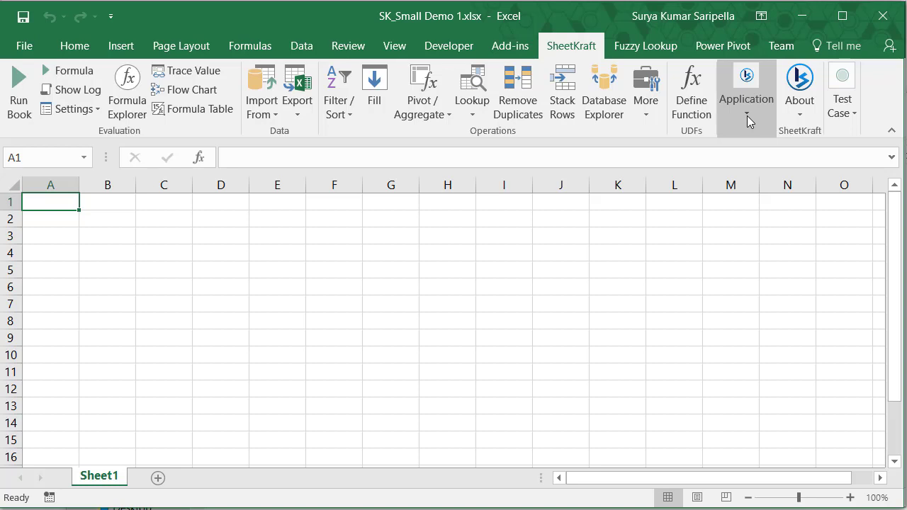
pyautogui.click(747, 115)
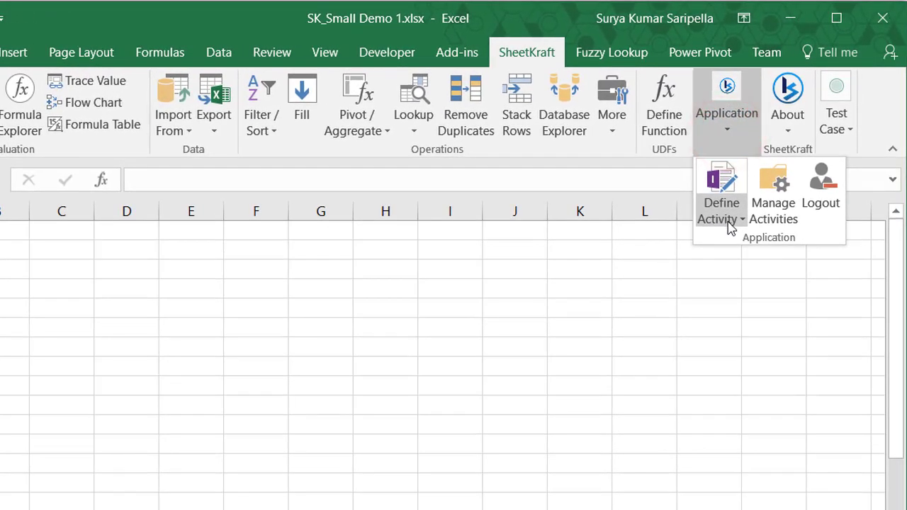
pyautogui.click(730, 224)
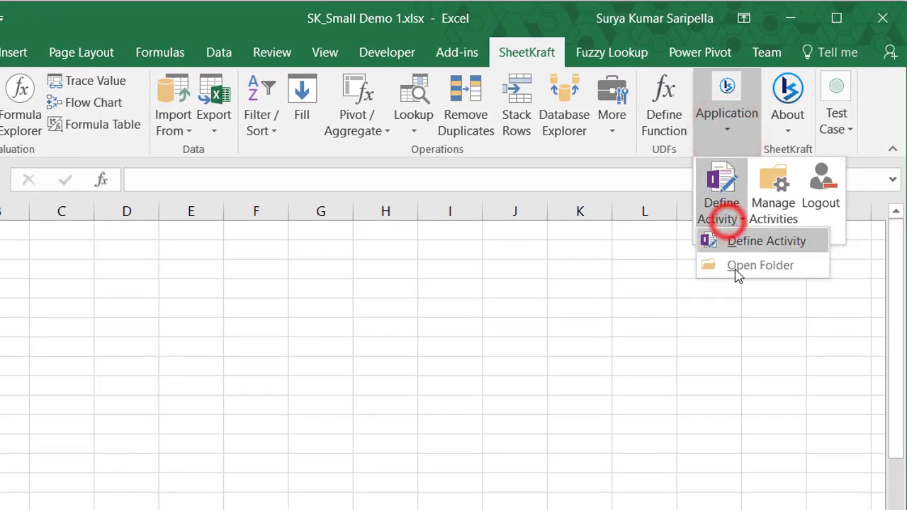
pyautogui.click(739, 274)
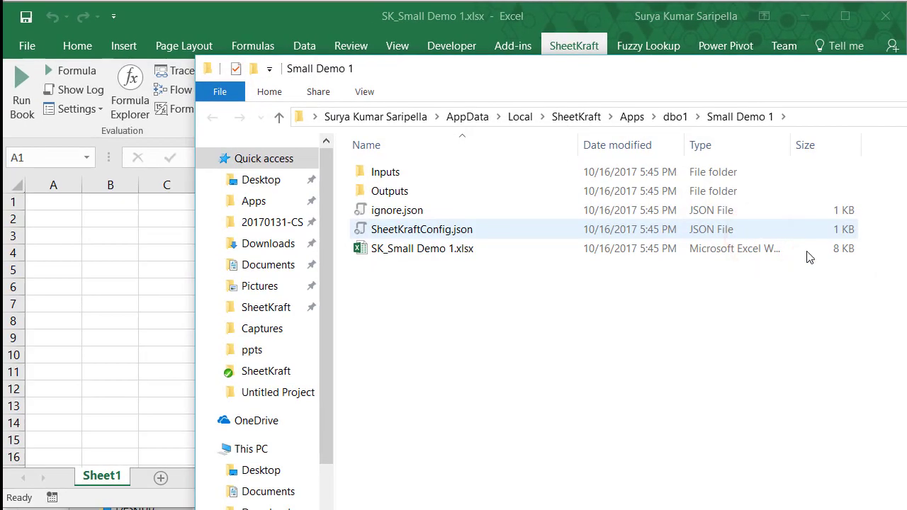
# Step: Paste loan_maturity1.csv into the activity's Inputs folder and close the folder window
pyautogui.moveTo(906, 509); pyautogui.dragTo(824, 421)
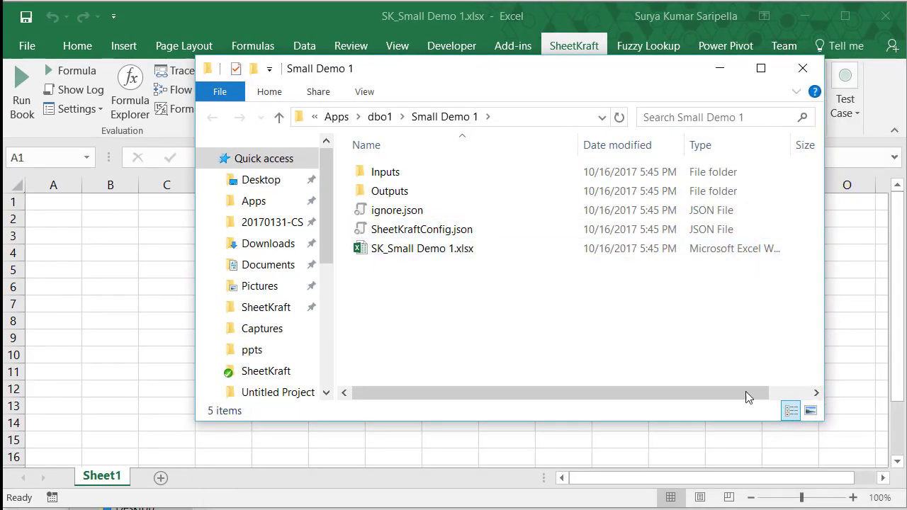
pyautogui.click(405, 179)
pyautogui.doubleClick(405, 179)
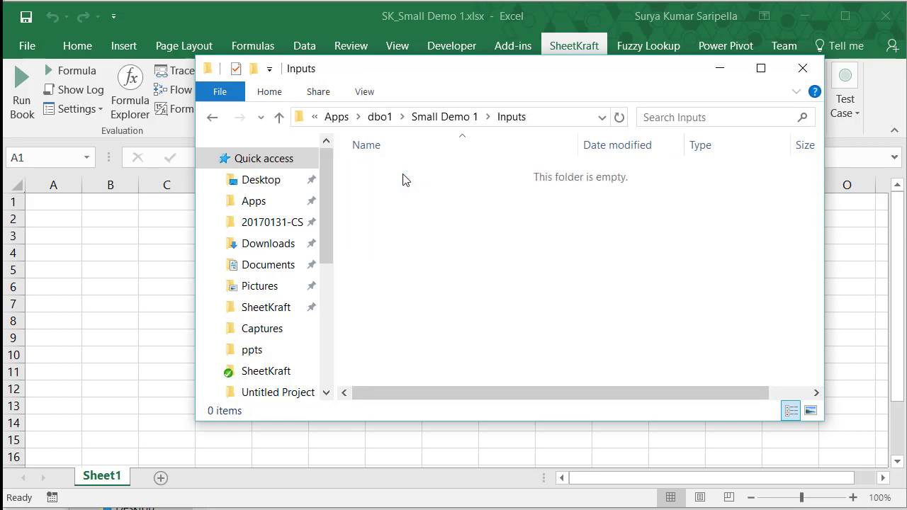
pyautogui.click(462, 244)
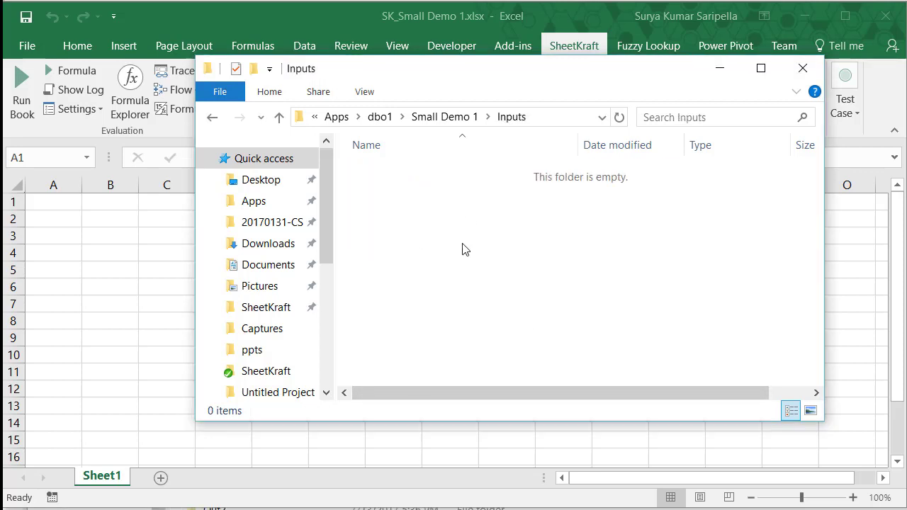
pyautogui.hotkey('ctrl', 'v')
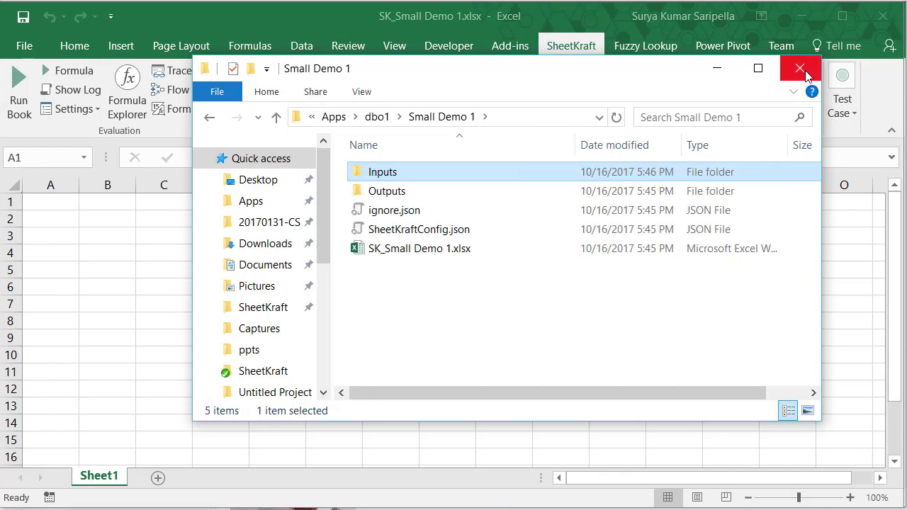
pyautogui.click(804, 71)
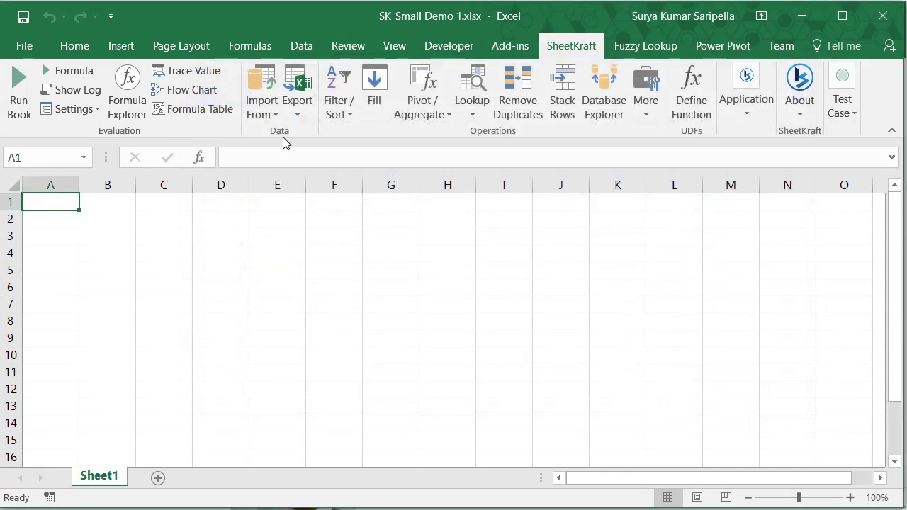
# Step: Import Inputs\loan_maturity1.csv as delimited Text/CSV data into Sheet1
pyautogui.click(263, 108)
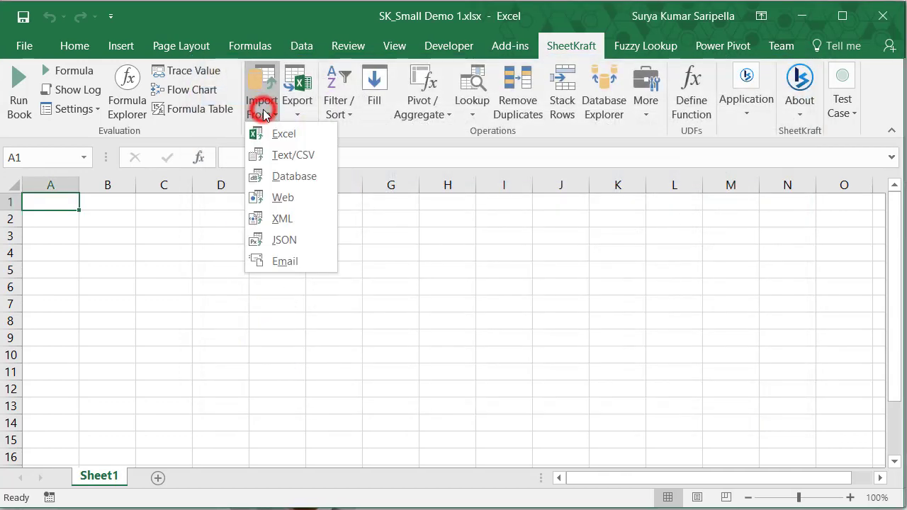
pyautogui.click(290, 155)
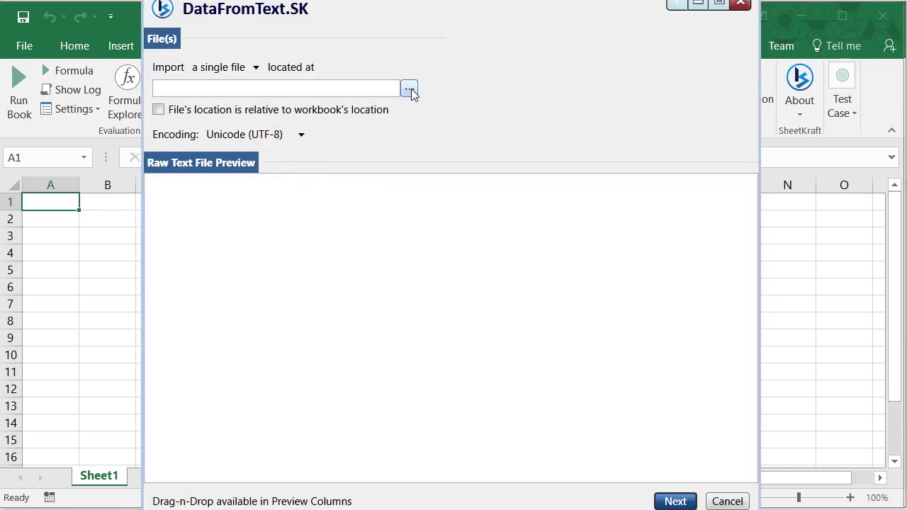
pyautogui.click(410, 89)
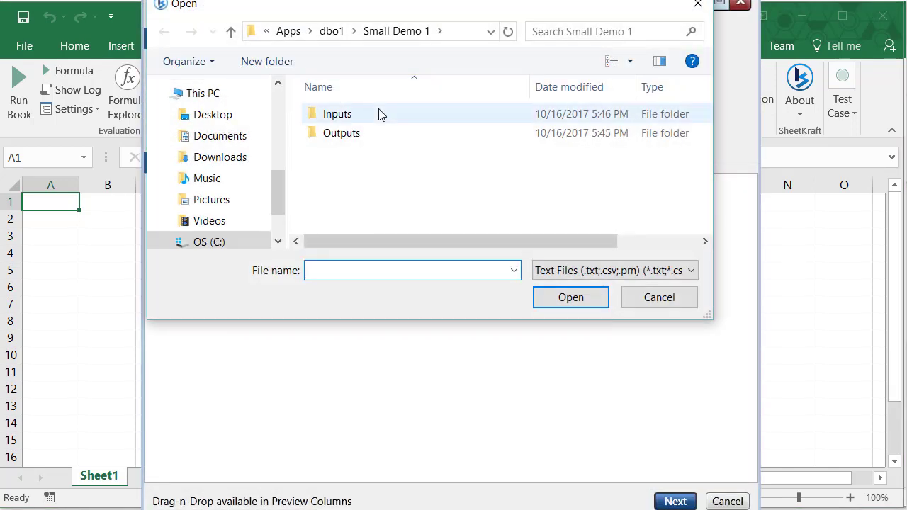
pyautogui.doubleClick(376, 114)
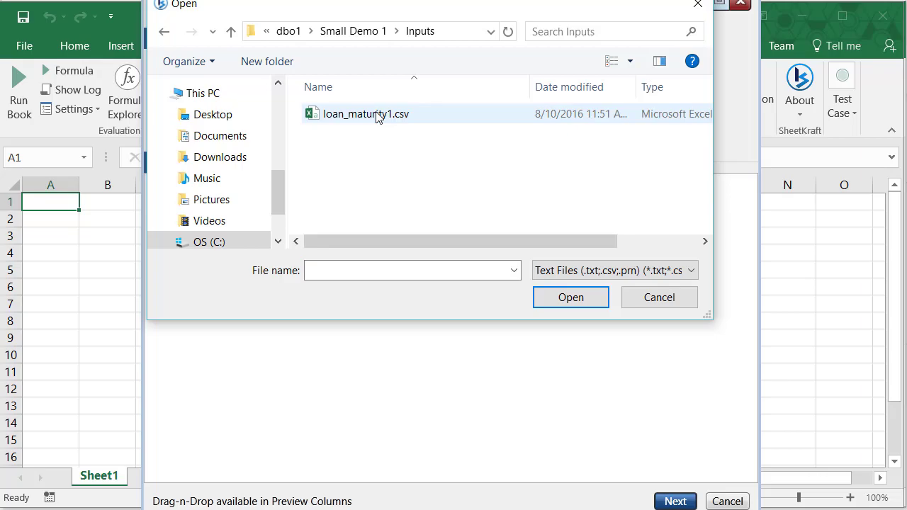
pyautogui.click(376, 115)
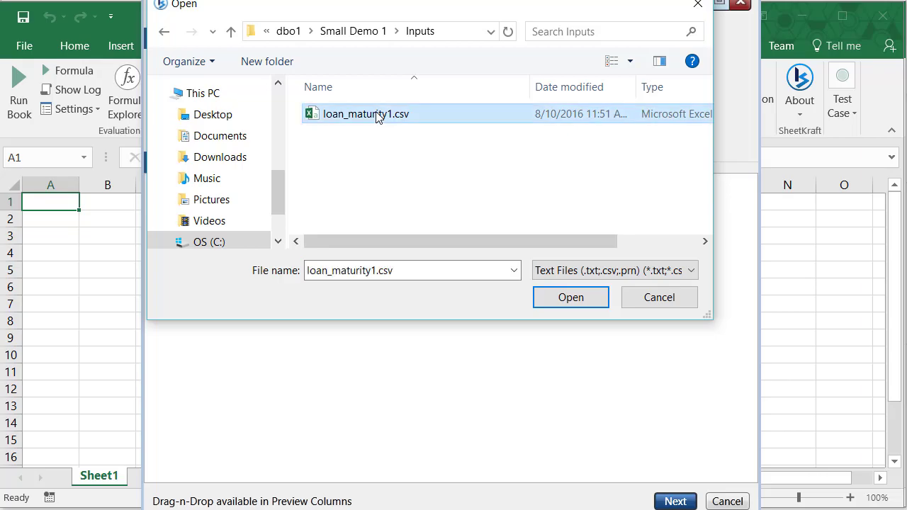
pyautogui.click(571, 297)
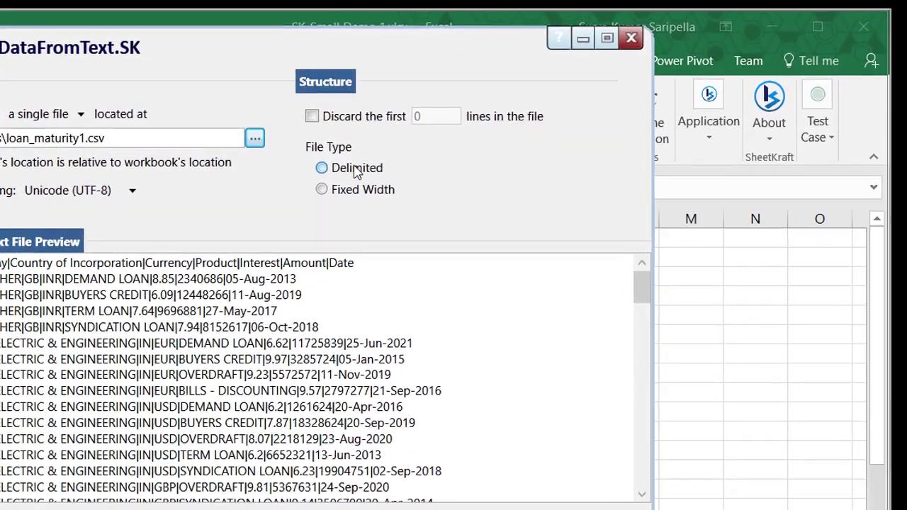
pyautogui.click(356, 170)
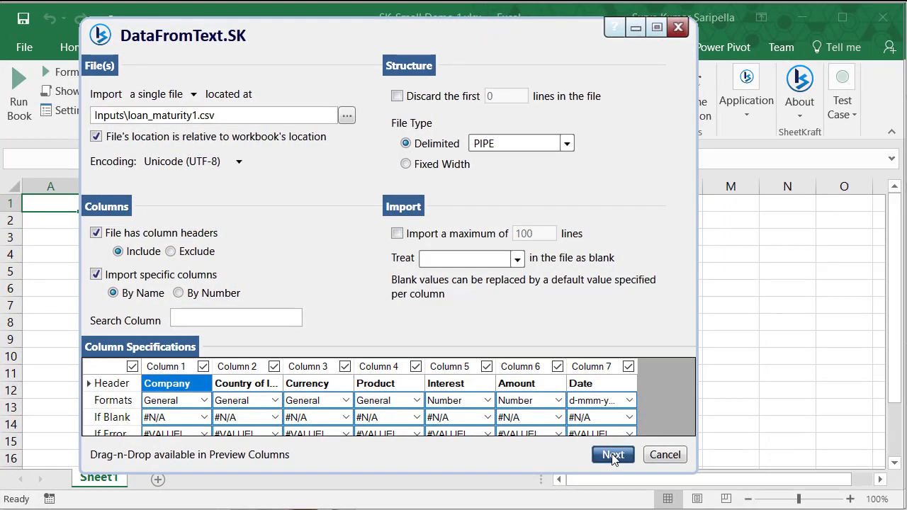
pyautogui.click(745, 491)
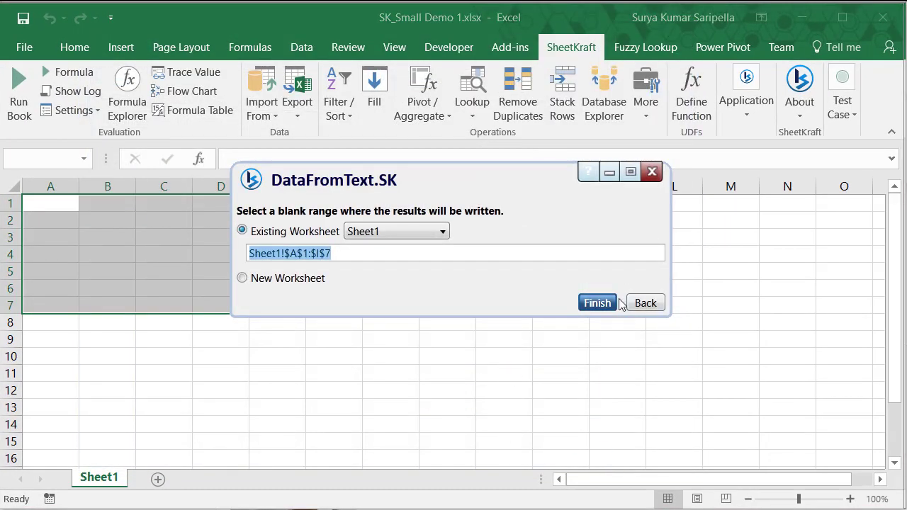
pyautogui.click(597, 303)
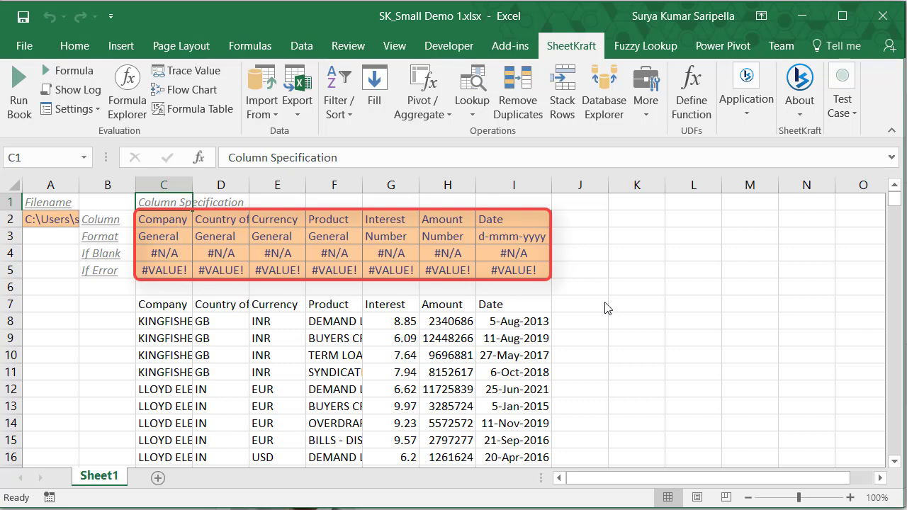
# Step: Review the column specification formats for Interest, Amount and Date
pyautogui.press('Right')
pyautogui.press('Right')
pyautogui.press('Right')
pyautogui.press('Right')
pyautogui.press('Right')
pyautogui.press('Right')
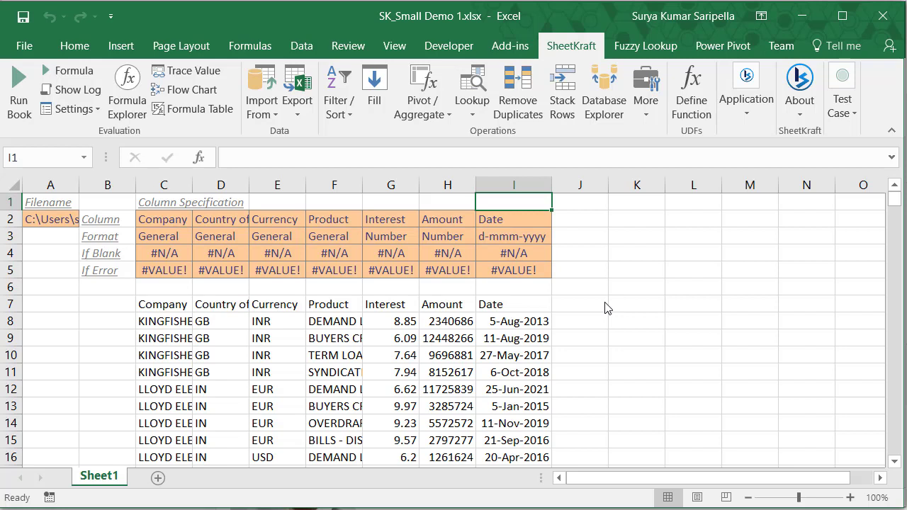
# Step: Add a Year header in J7 and the formula =YEAR(I8) in J8
pyautogui.press('Down')
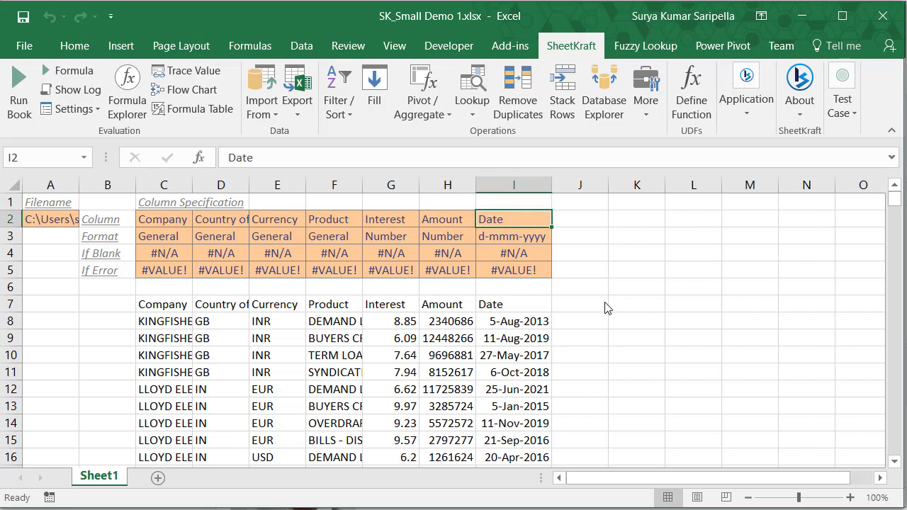
pyautogui.press('Down')
pyautogui.press('Down')
pyautogui.press('Down')
pyautogui.press('Down')
pyautogui.press('Down')
pyautogui.press('Right')
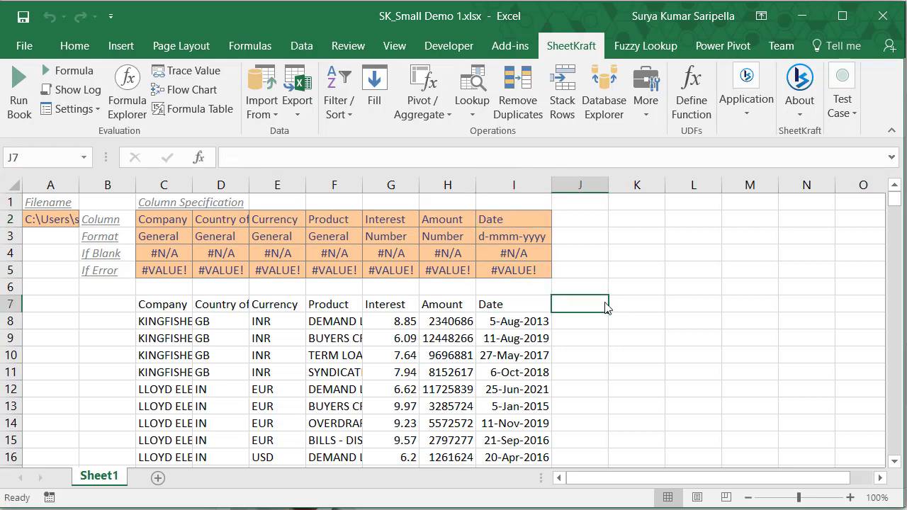
pyautogui.write('Year')
pyautogui.press('Return')
pyautogui.write('=YEAR(')
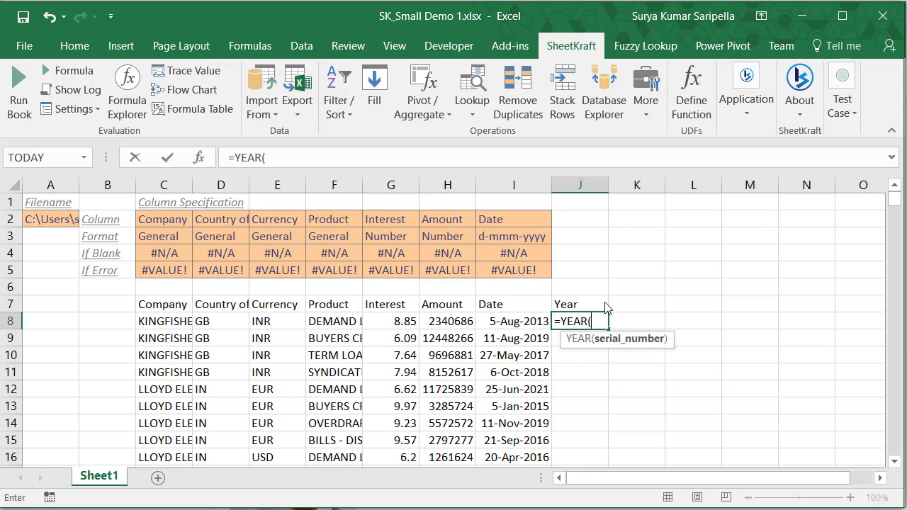
pyautogui.press('Left')
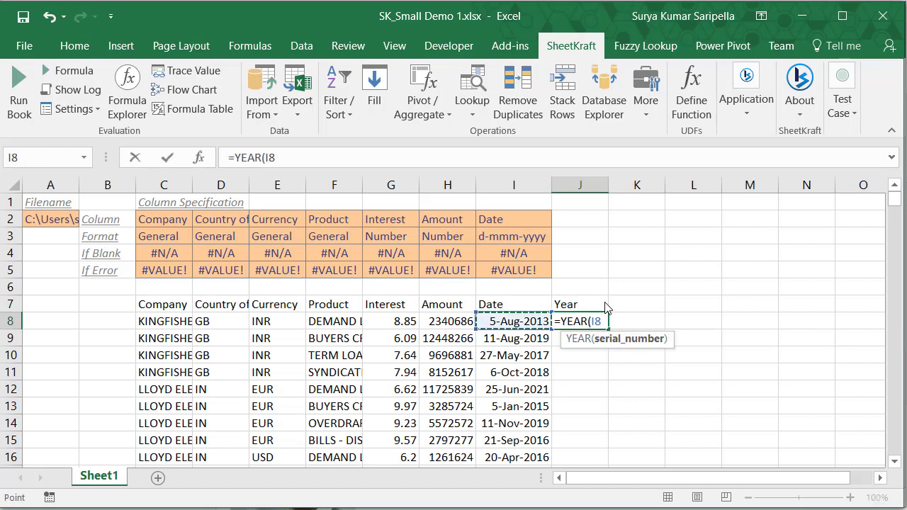
pyautogui.write(')')
pyautogui.press('Return')
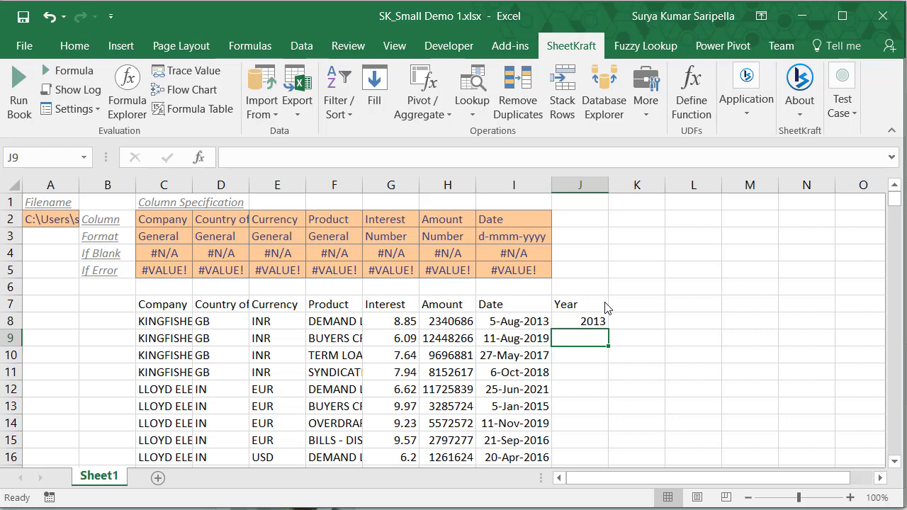
# Step: Fill the J8 year formula down column J with SheetKraft Fill
pyautogui.press('Up')
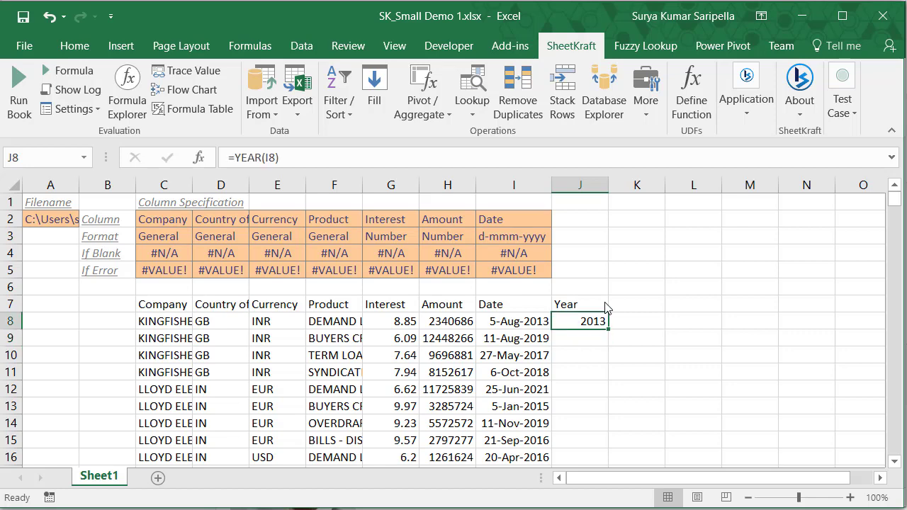
pyautogui.click(368, 85)
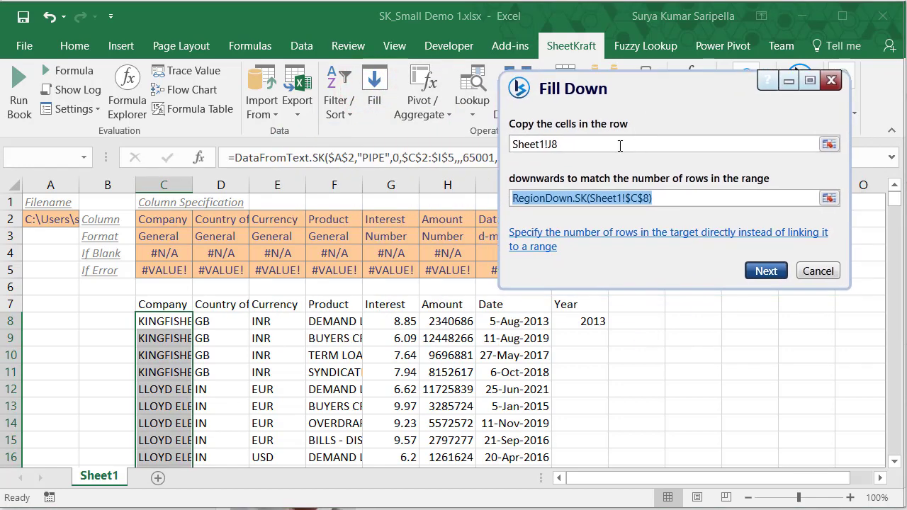
pyautogui.click(618, 146)
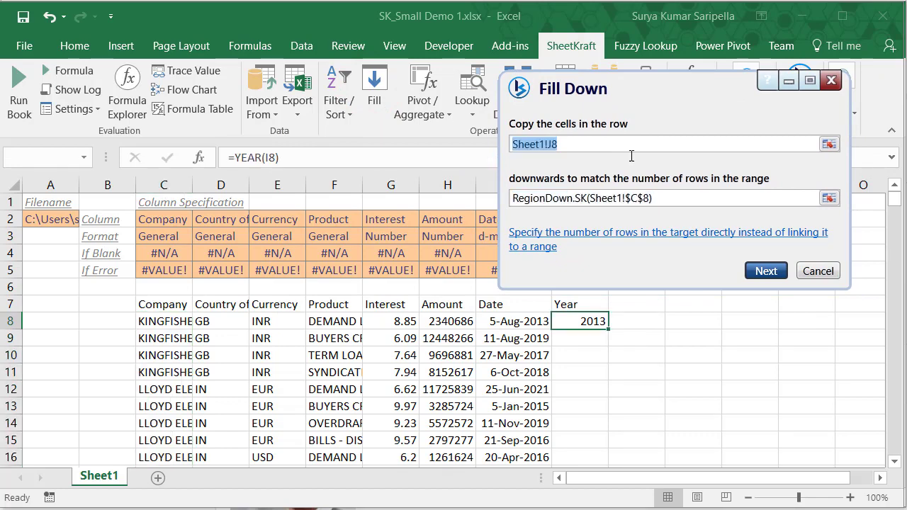
pyautogui.click(764, 271)
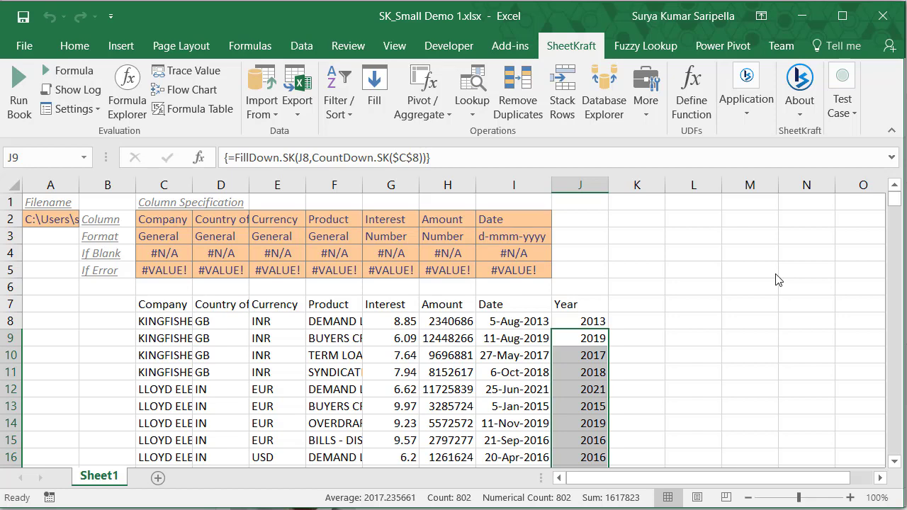
pyautogui.hotkey('ctrl', 'Up')
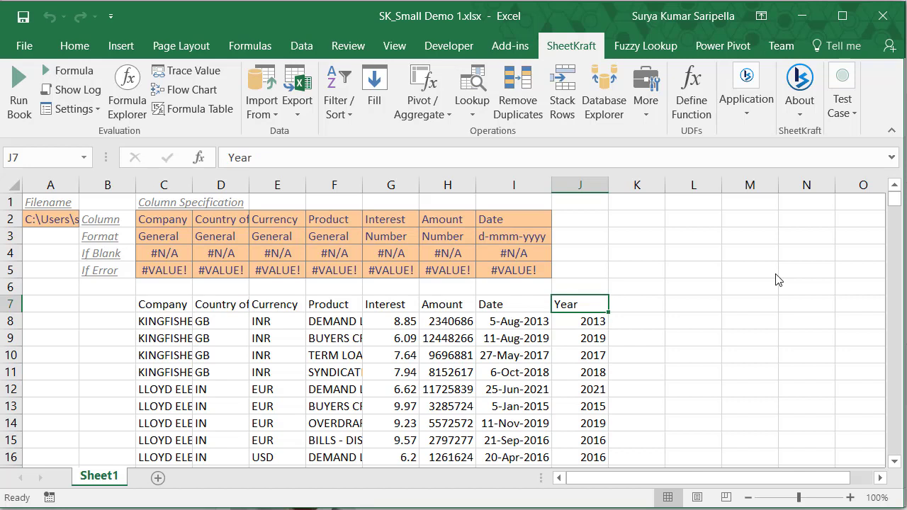
# Step: Enter a Threshold label in M1 with the value 8 in N1
pyautogui.hotkey('ctrl', 'Up')
pyautogui.press('Right')
pyautogui.press('Right')
pyautogui.press('Right')
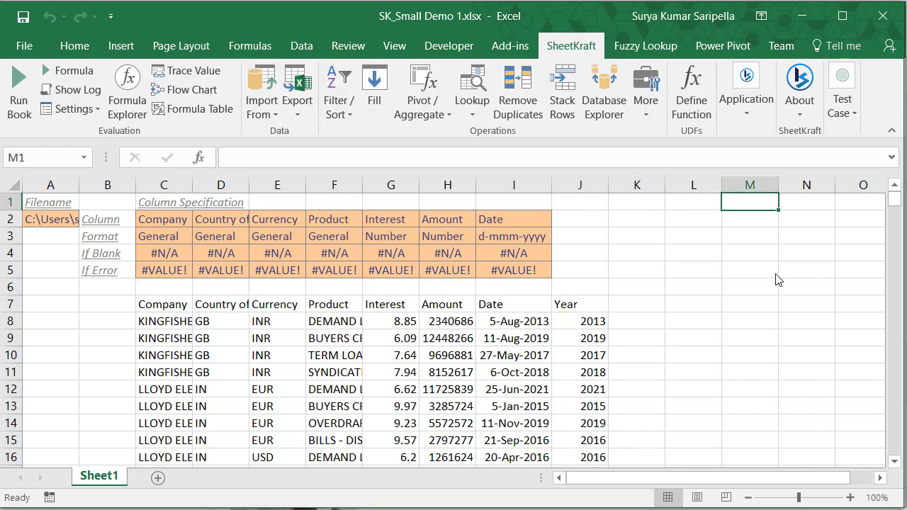
pyautogui.write('Threshold')
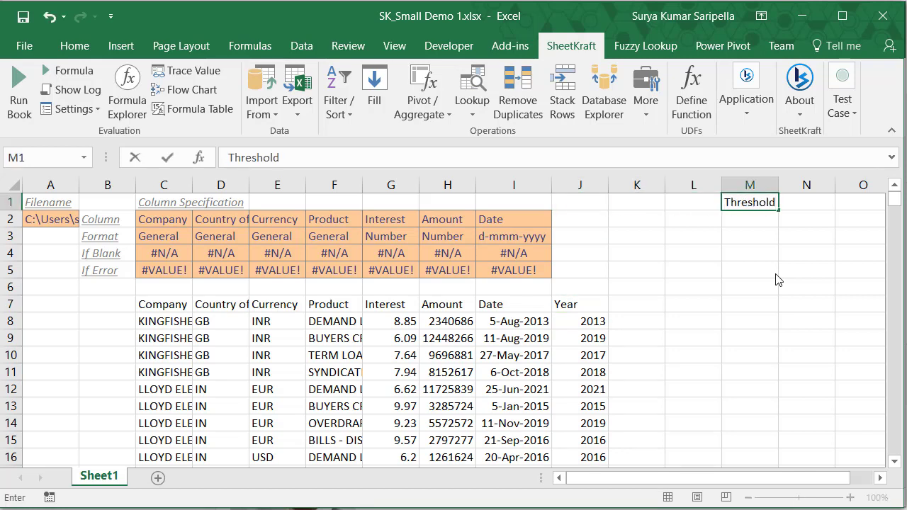
pyautogui.press('Right')
pyautogui.write('8')
pyautogui.press('Return')
# Step: Select the loan table C7:J810 and start a SheetKraft filter on it
pyautogui.press('Down')
pyautogui.press('Down')
pyautogui.press('Down')
pyautogui.press('Down')
pyautogui.press('Down')
pyautogui.hotkey('ctrl', 'Left')
pyautogui.hotkey('ctrl', 'shift', 'Left')
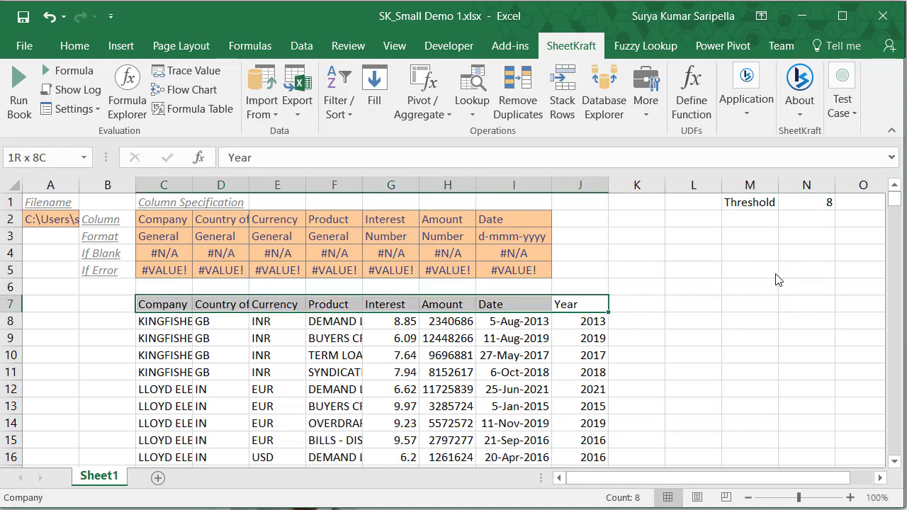
pyautogui.hotkey('ctrl', 'shift', 'Down')
pyautogui.click(336, 106)
pyautogui.click(361, 135)
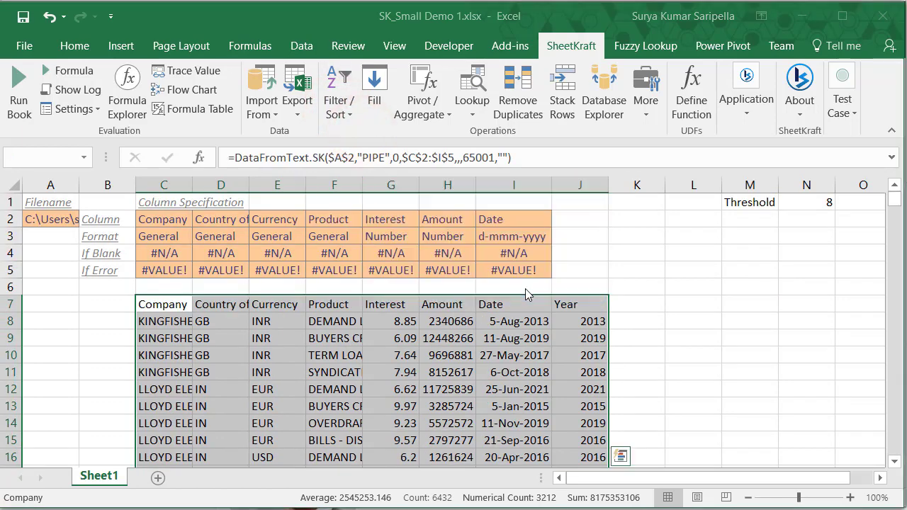
pyautogui.click(525, 289)
# Step: Try an OR condition of Currency = EUR, then remove it
pyautogui.moveTo(394, 8)
pyautogui.mouseDown()
pyautogui.moveTo(413, 40)
pyautogui.moveTo(395, 17)
pyautogui.mouseUp()
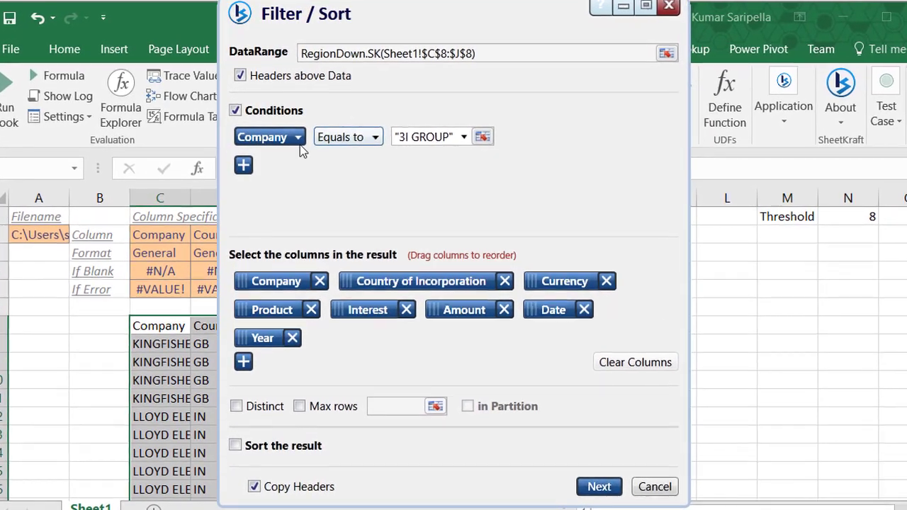
pyautogui.click(243, 164)
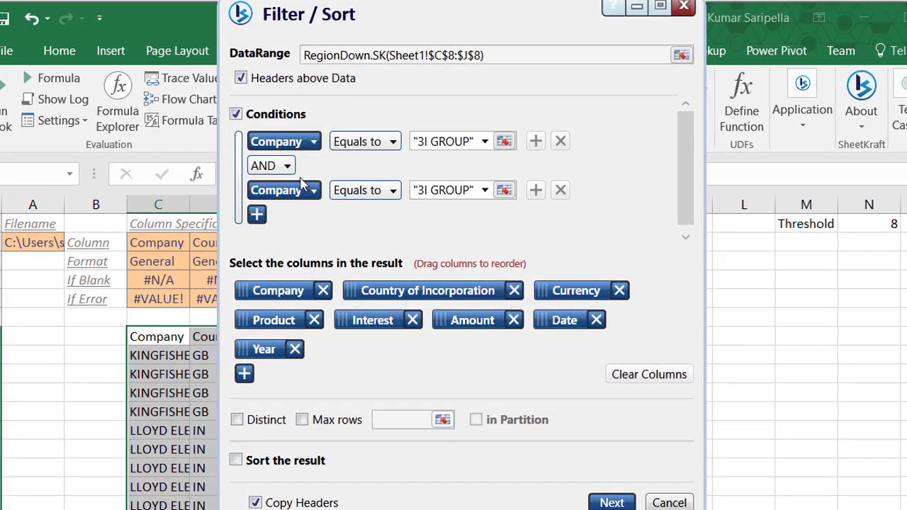
pyautogui.click(310, 189)
pyautogui.click(313, 251)
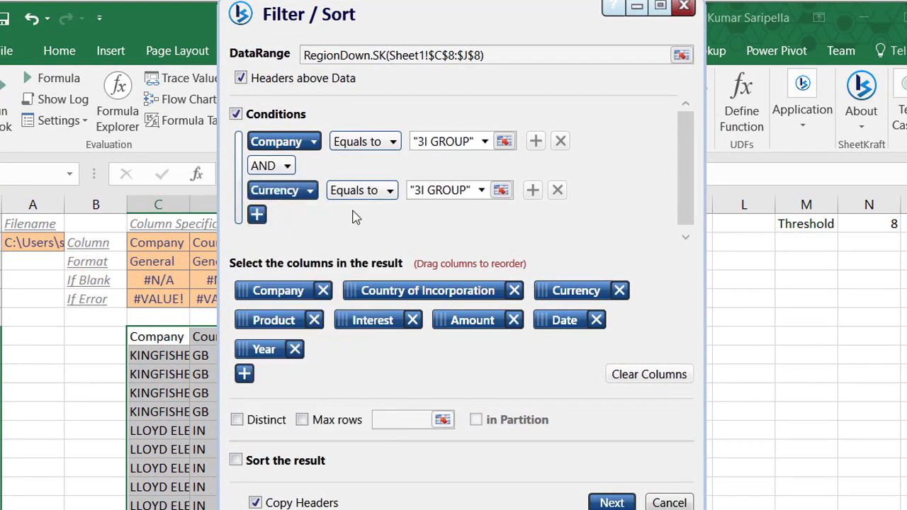
pyautogui.click(287, 166)
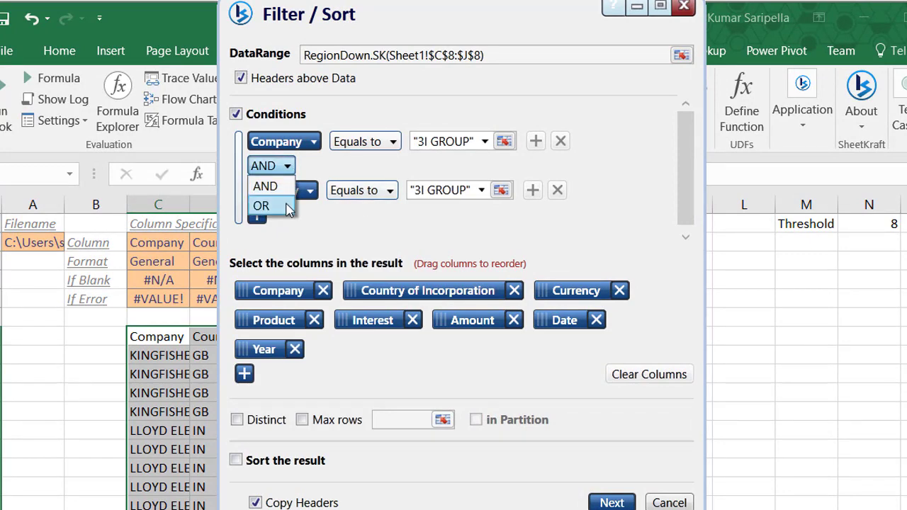
pyautogui.click(287, 207)
pyautogui.click(376, 190)
pyautogui.click(376, 190)
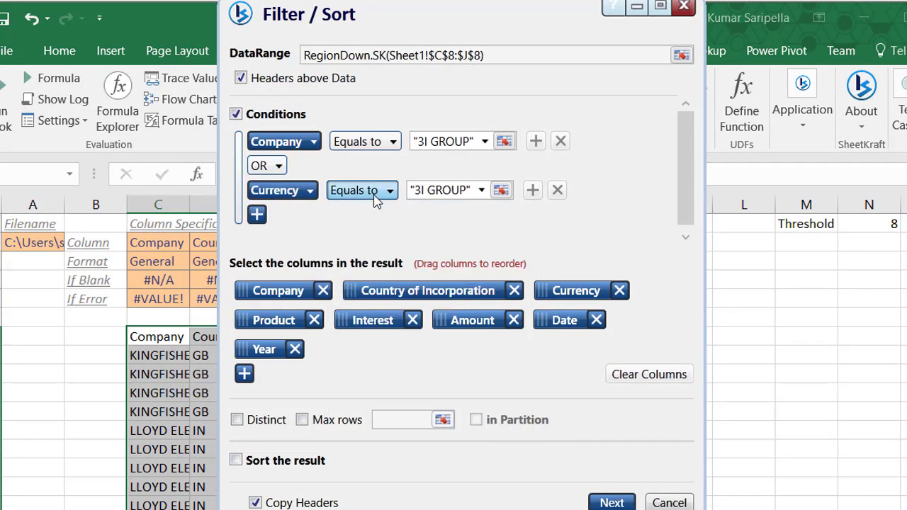
pyautogui.click(482, 191)
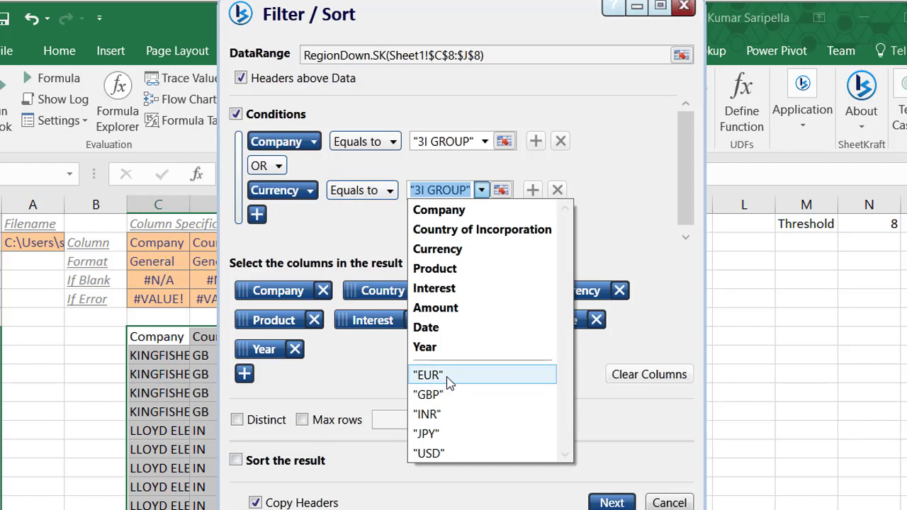
pyautogui.click(428, 374)
pyautogui.click(508, 190)
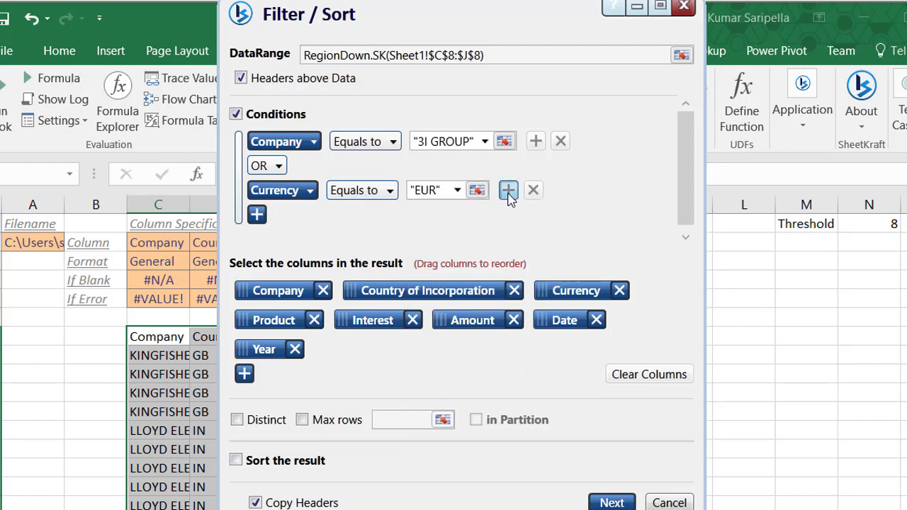
pyautogui.click(573, 239)
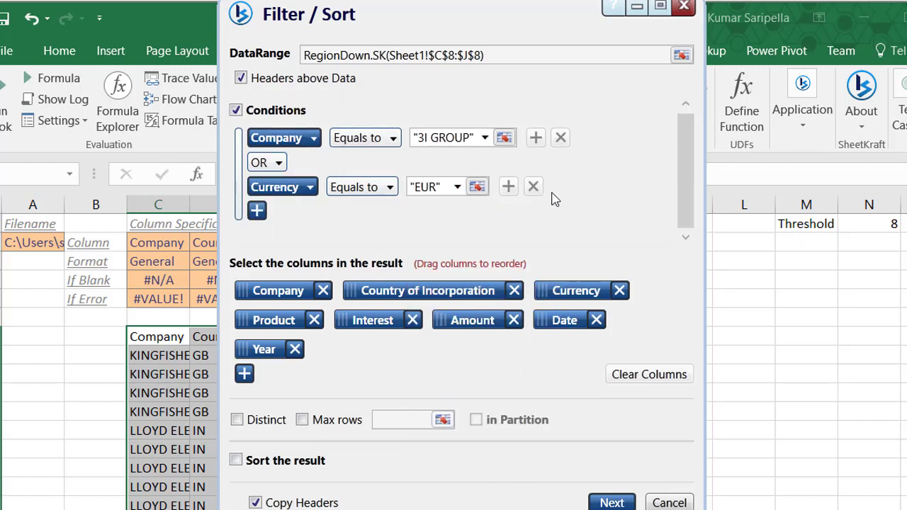
pyautogui.click(533, 186)
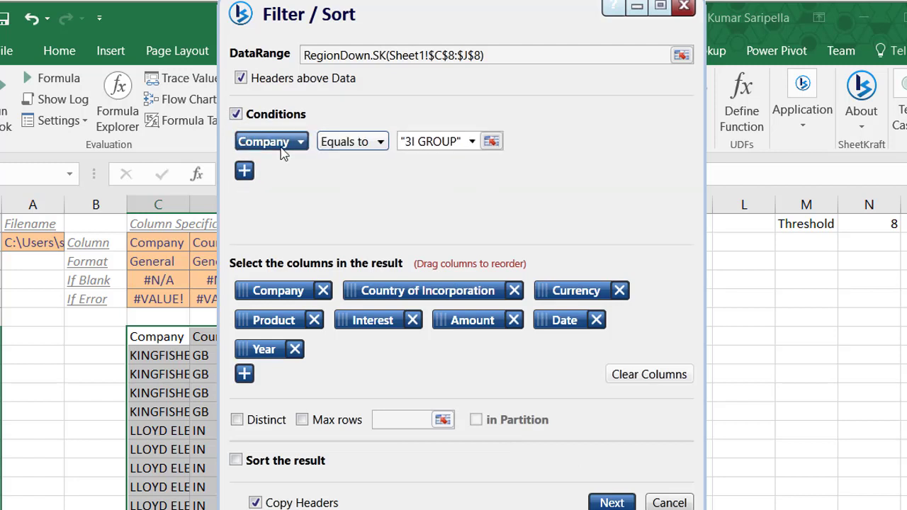
# Step: Set the filter condition to Interest greater than or equal to Sheet1!$N$1
pyautogui.click(298, 142)
pyautogui.click(290, 241)
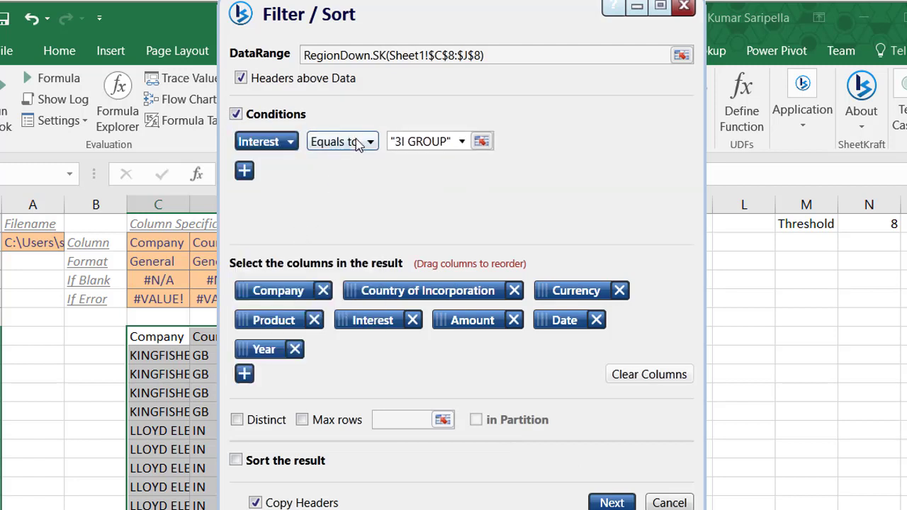
pyautogui.click(350, 142)
pyautogui.click(368, 184)
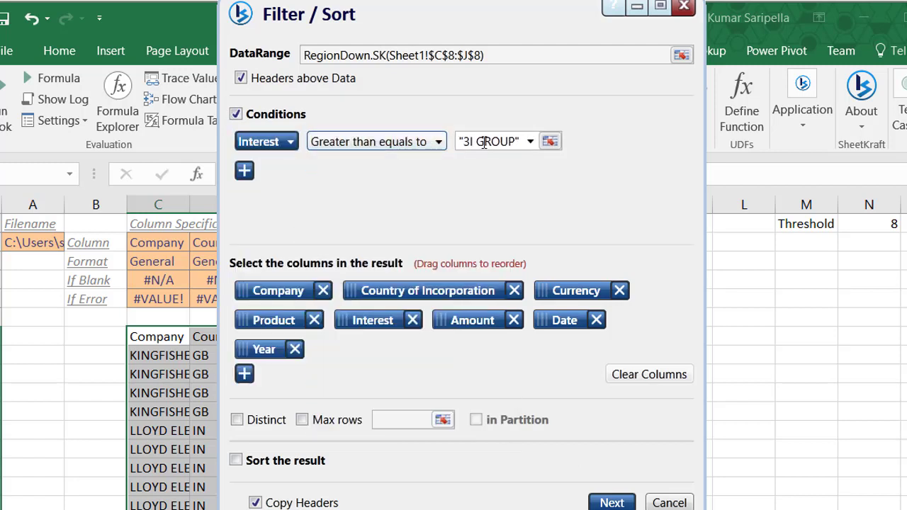
pyautogui.click(500, 140)
pyautogui.write('8')
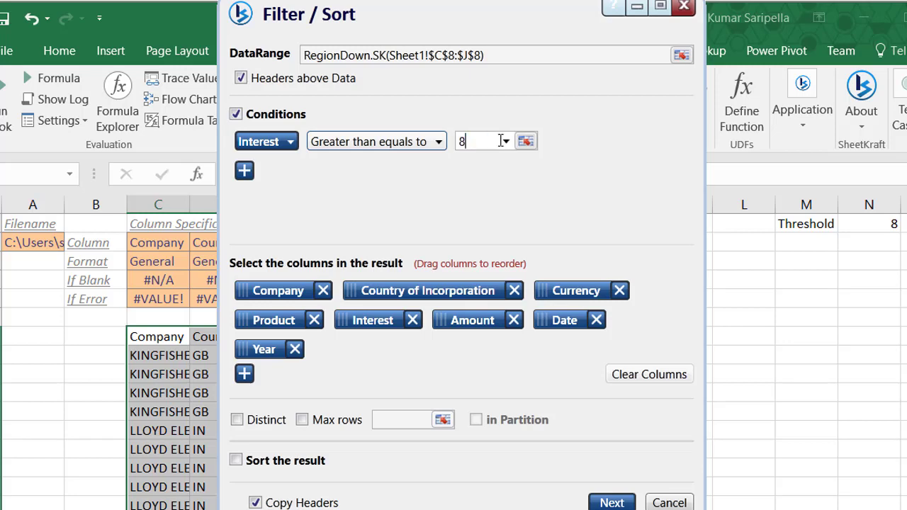
pyautogui.click(525, 141)
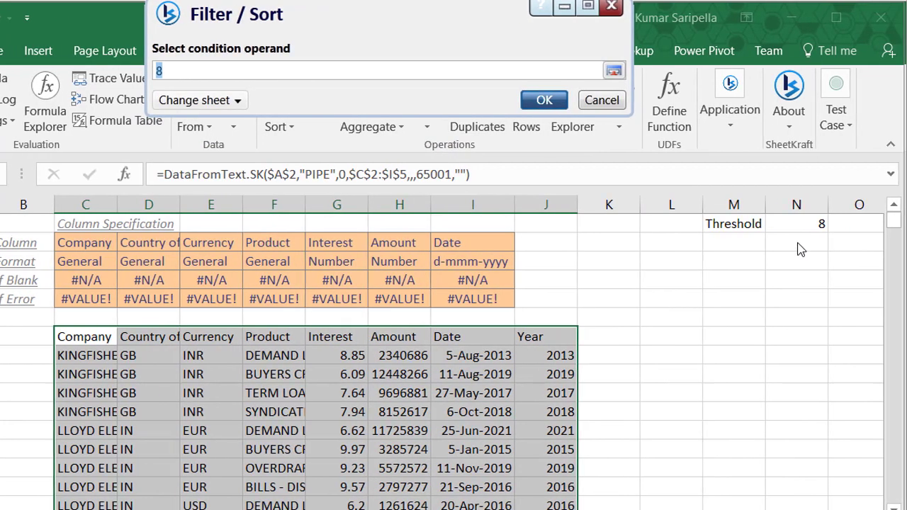
pyautogui.click(851, 225)
pyautogui.click(543, 150)
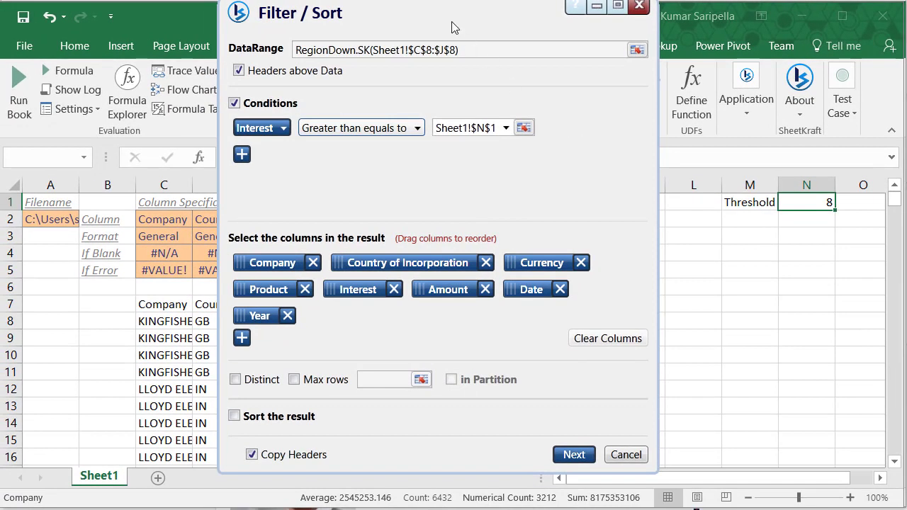
# Step: Write the filtered loans to Sheet1 starting at M7
pyautogui.moveTo(454, 27); pyautogui.dragTo(456, 36)
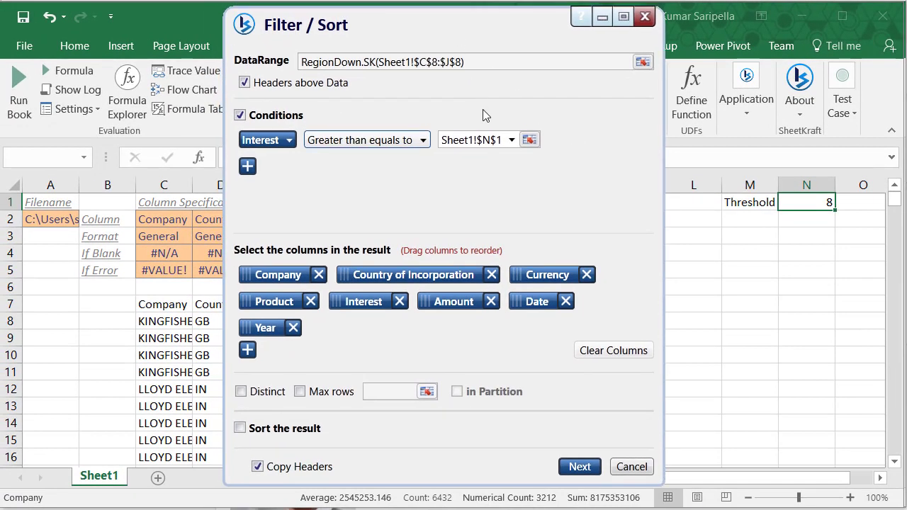
pyautogui.click(579, 467)
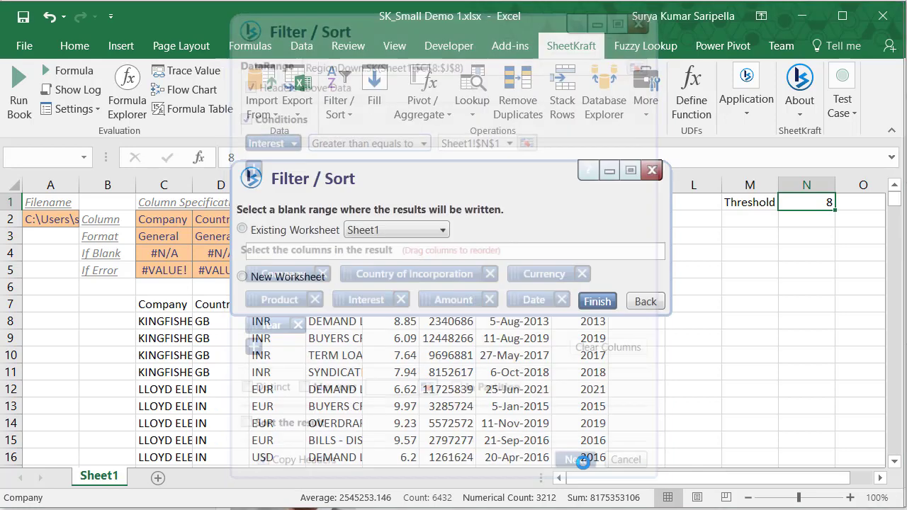
pyautogui.click(746, 300)
pyautogui.click(596, 302)
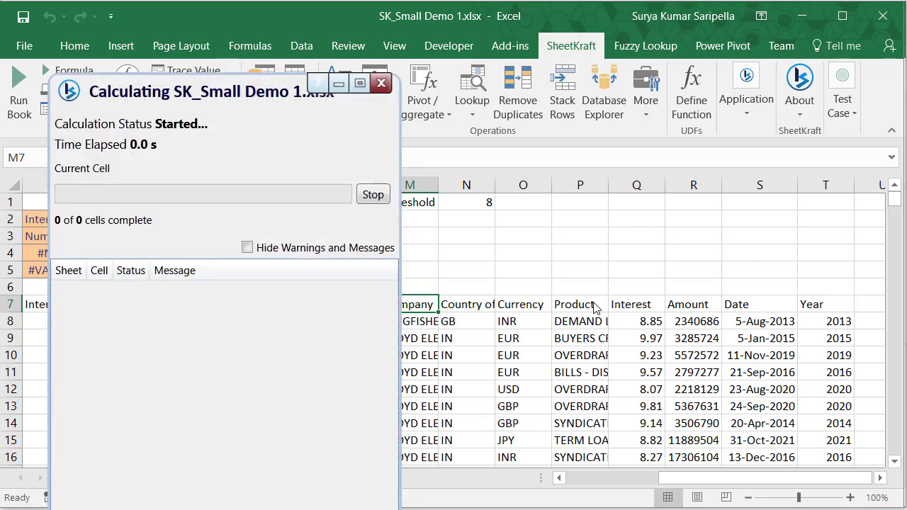
pyautogui.click(178, 89)
pyautogui.moveTo(283, 111); pyautogui.dragTo(310, 27)
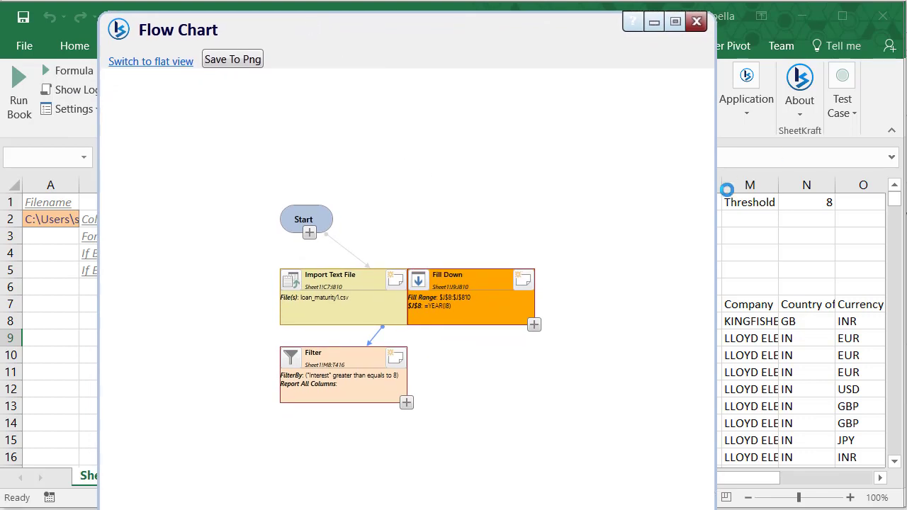
pyautogui.moveTo(449, 508); pyautogui.dragTo(449, 453)
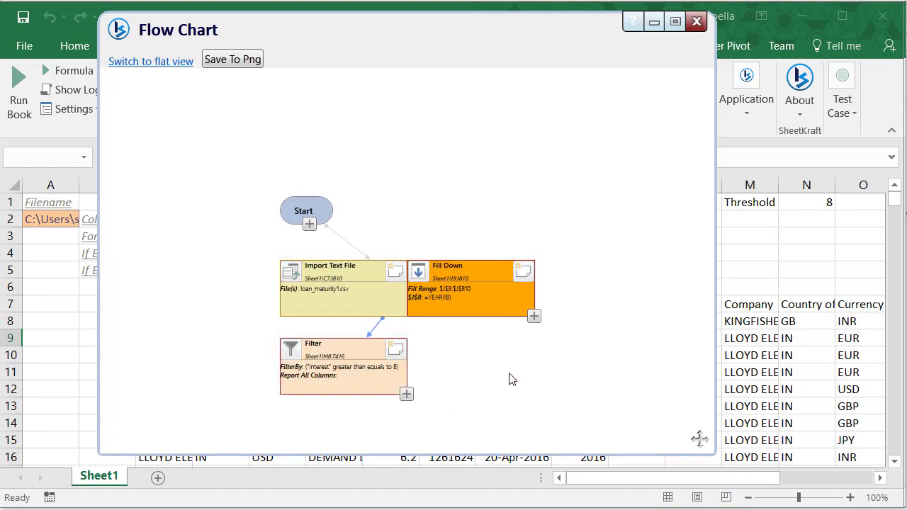
pyautogui.moveTo(478, 236); pyautogui.dragTo(453, 119)
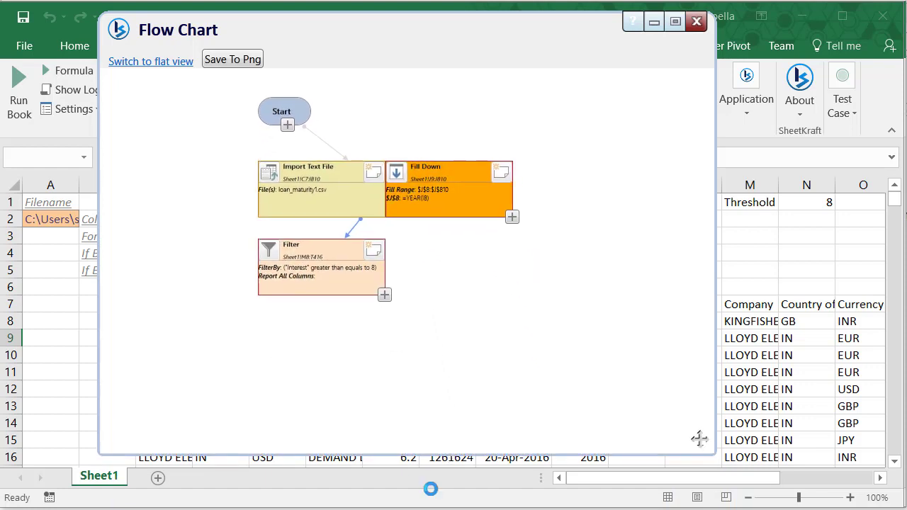
pyautogui.moveTo(408, 451); pyautogui.dragTo(408, 353)
pyautogui.click(316, 199)
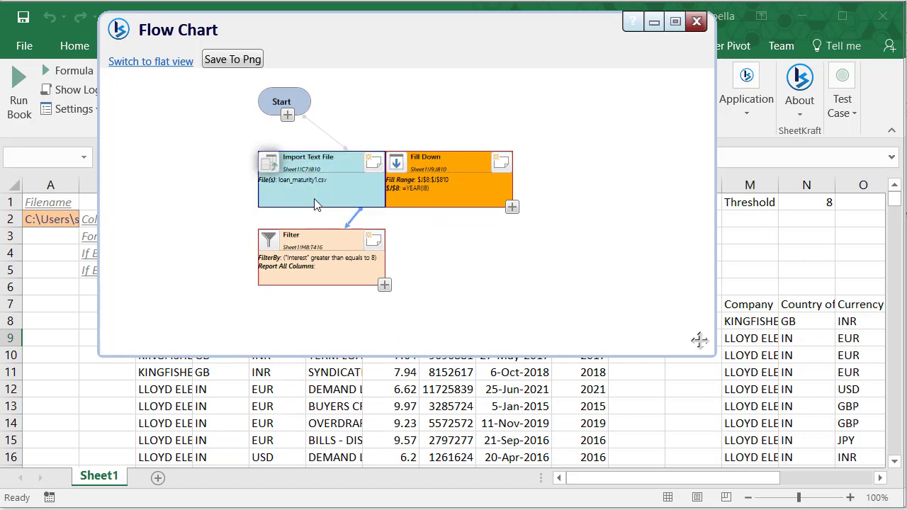
pyautogui.click(439, 197)
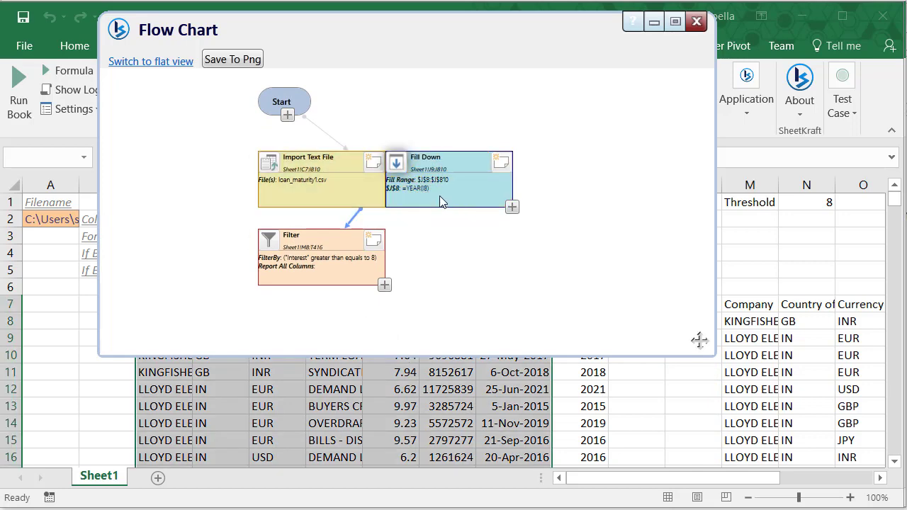
pyautogui.click(440, 197)
pyautogui.click(302, 279)
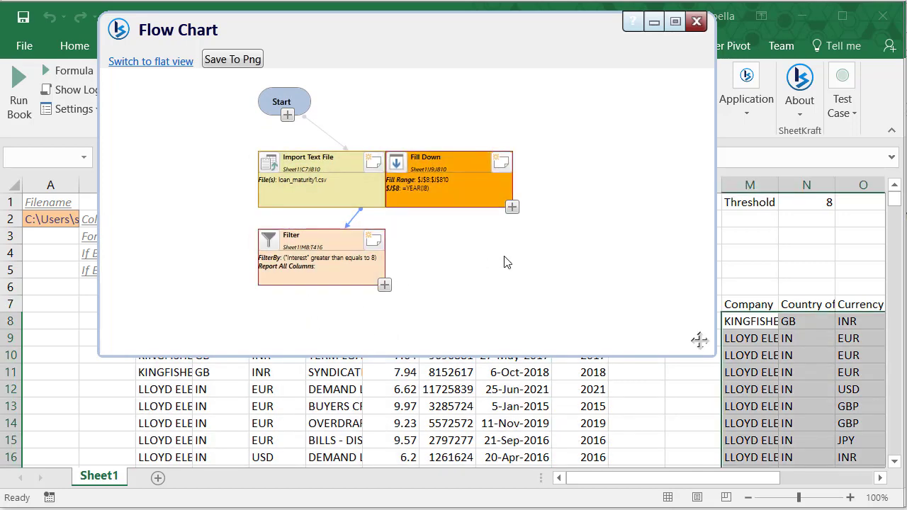
pyautogui.click(696, 21)
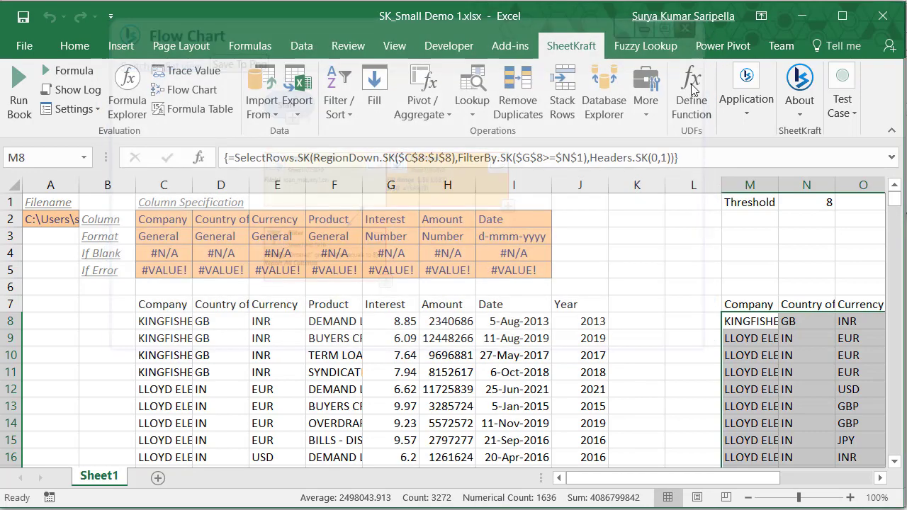
# Step: Select the filtered results table and start a SheetKraft pivot on it
pyautogui.click(756, 305)
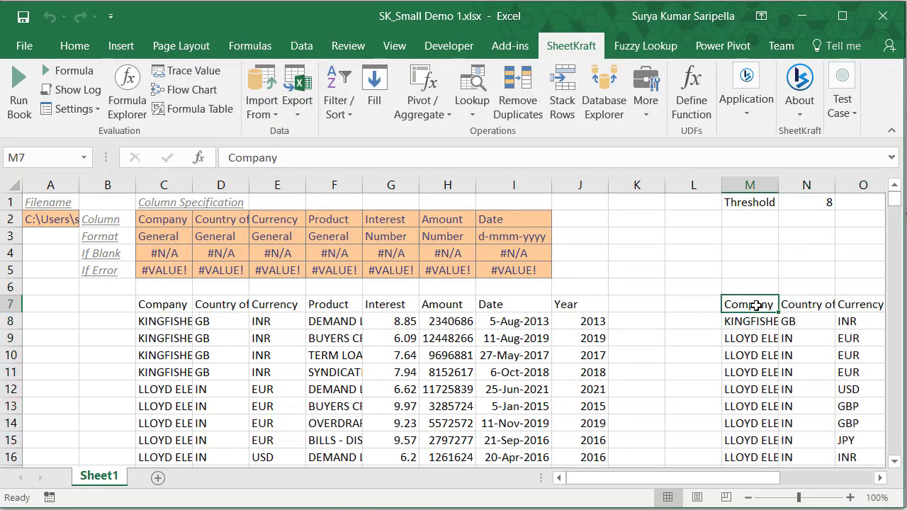
pyautogui.hotkey('ctrl', 'shift', 'Right')
pyautogui.hotkey('ctrl', 'shift', 'Down')
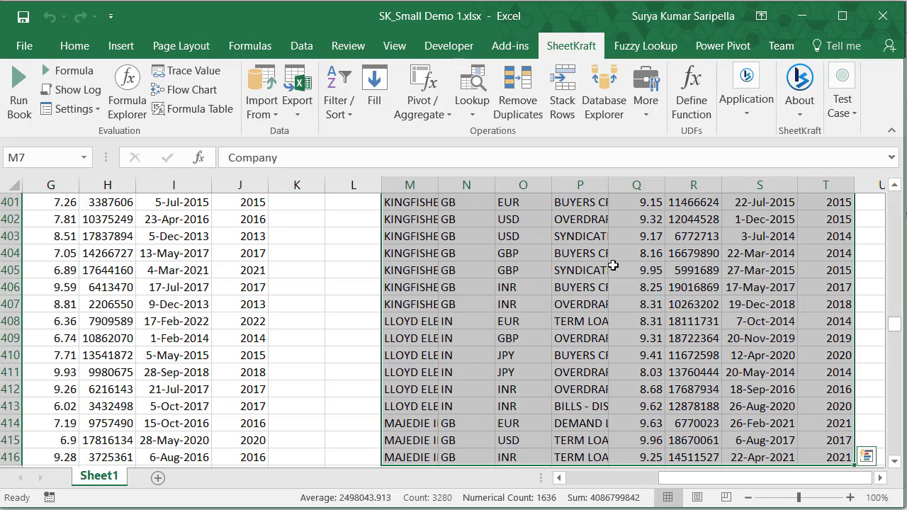
pyautogui.click(428, 111)
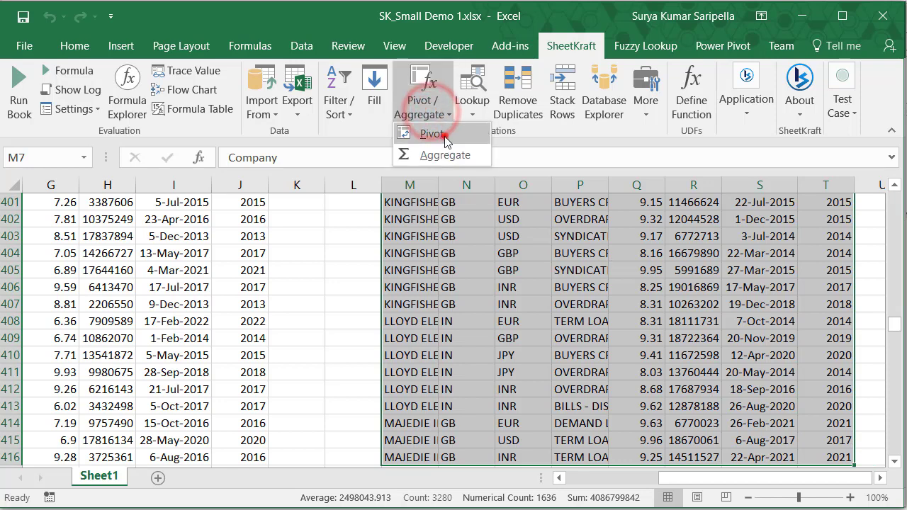
pyautogui.click(431, 134)
pyautogui.click(525, 290)
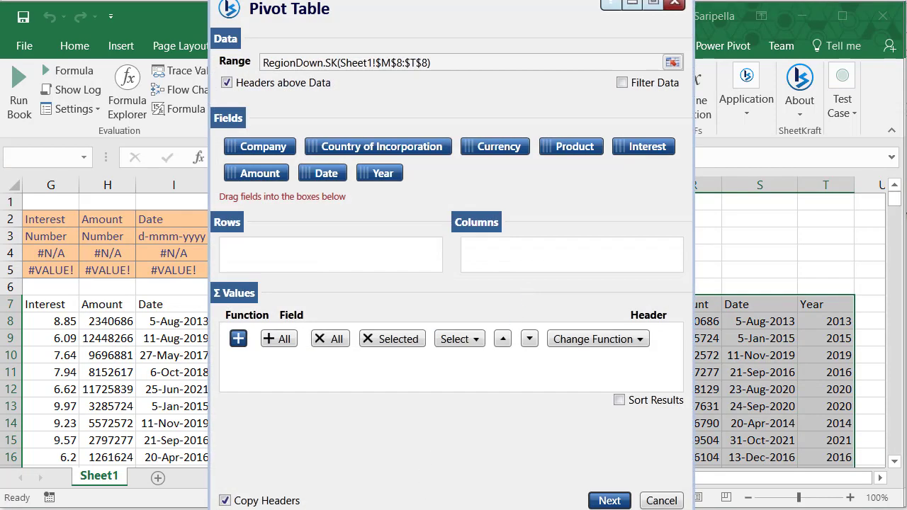
# Step: Pivot rows by Currency, Product and Year with Sum of Amount on a new worksheet
pyautogui.moveTo(415, 507); pyautogui.dragTo(417, 457)
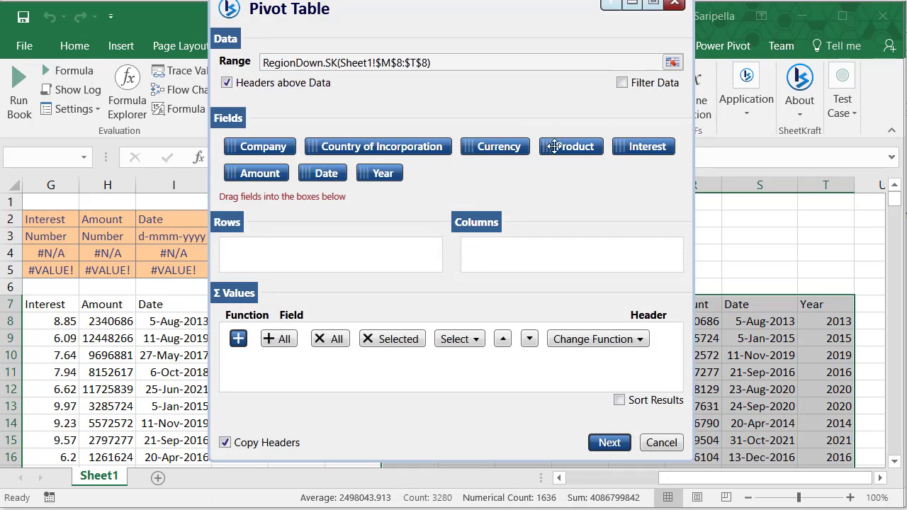
pyautogui.moveTo(502, 149); pyautogui.dragTo(336, 255)
pyautogui.moveTo(572, 148); pyautogui.dragTo(327, 272)
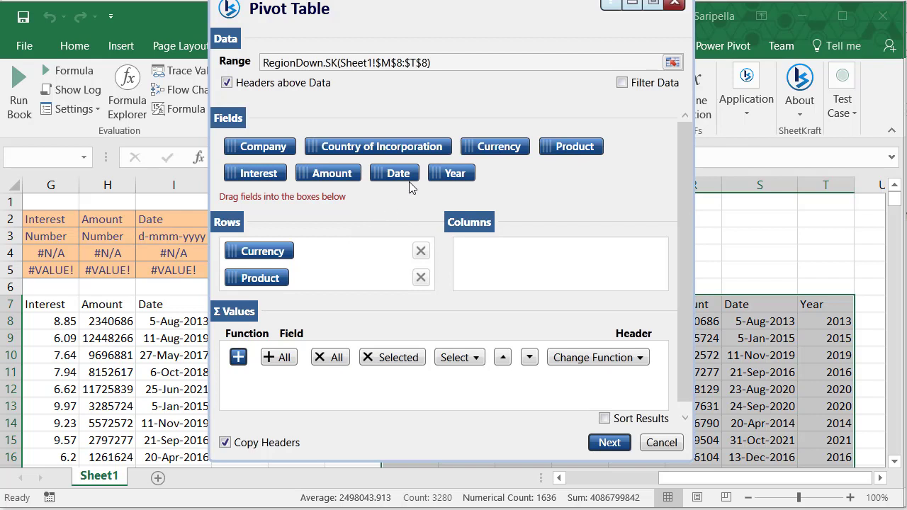
pyautogui.moveTo(457, 176); pyautogui.dragTo(338, 280)
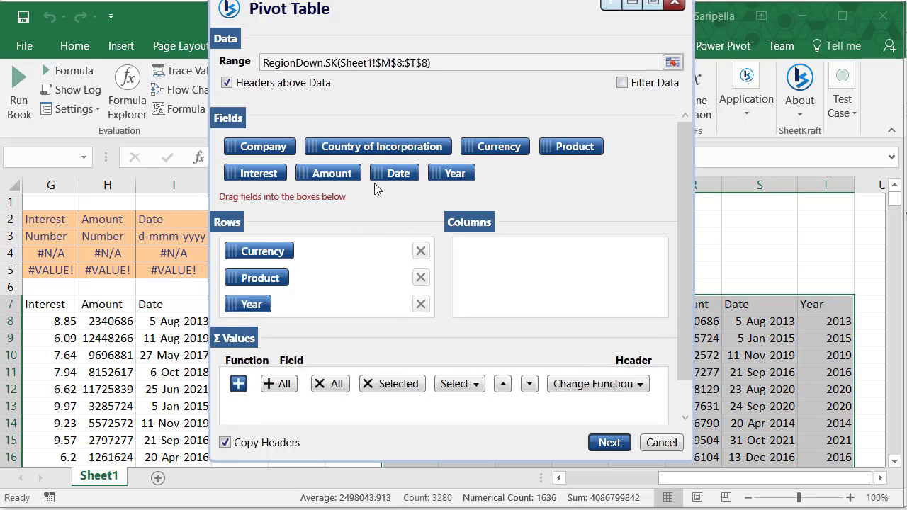
pyautogui.moveTo(340, 172); pyautogui.dragTo(389, 403)
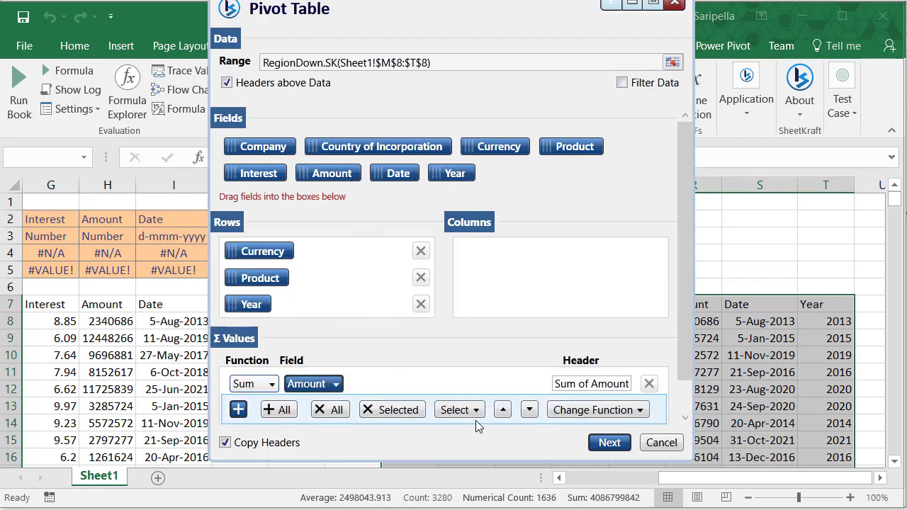
pyautogui.click(607, 444)
pyautogui.click(280, 279)
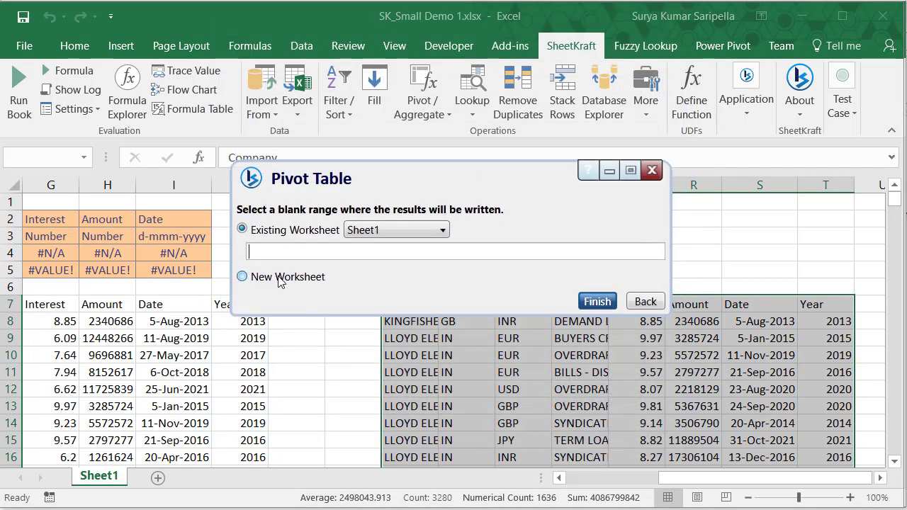
pyautogui.click(597, 301)
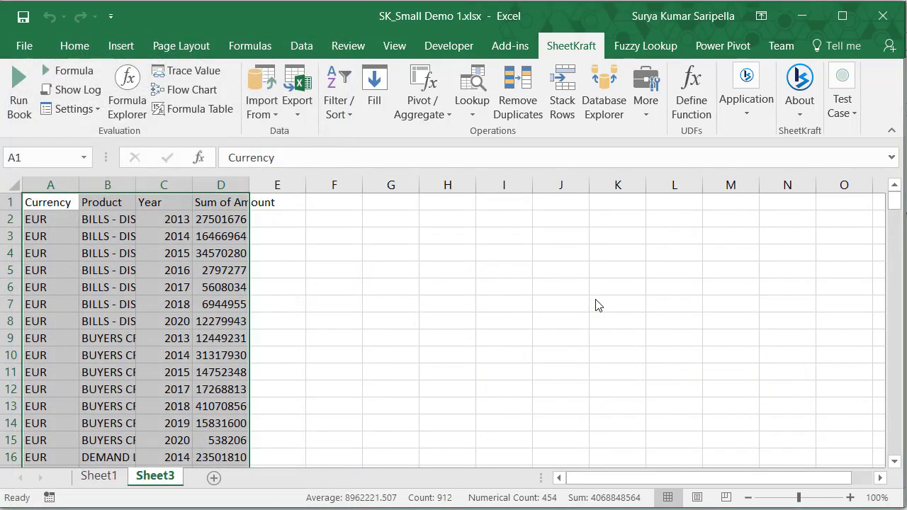
# Step: Start an Export To Excel step using the pivot range as its data
pyautogui.click(297, 110)
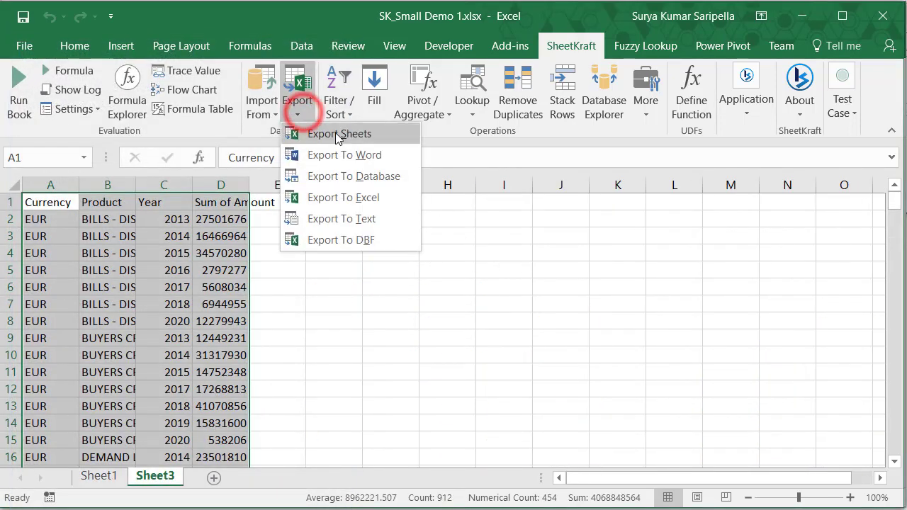
pyautogui.click(376, 198)
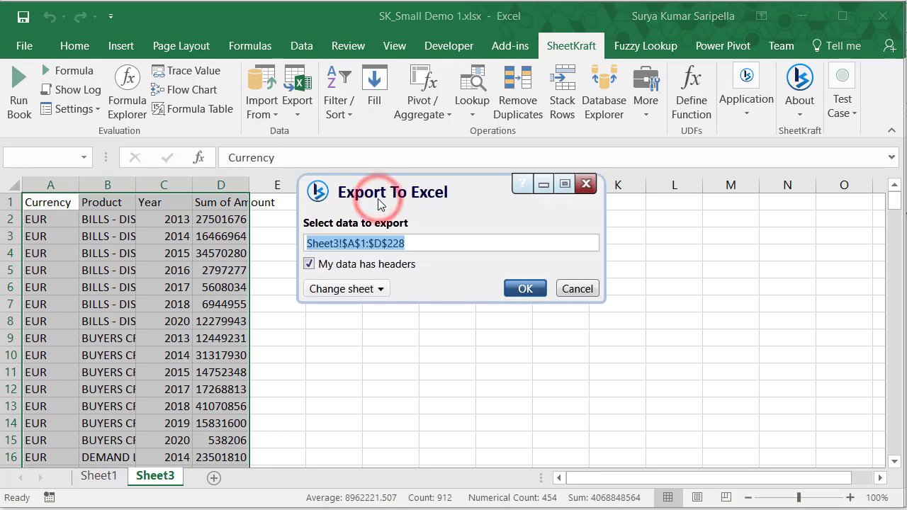
pyautogui.click(525, 289)
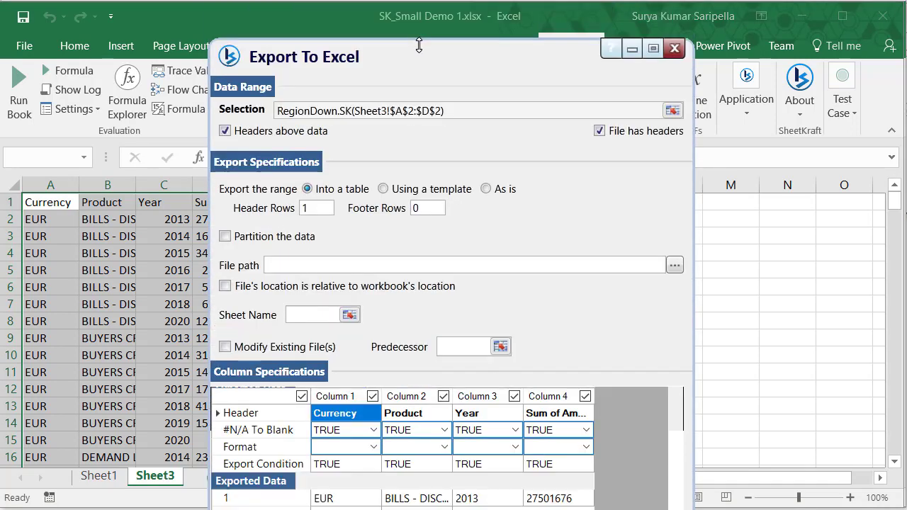
pyautogui.moveTo(420, 71); pyautogui.dragTo(409, 43)
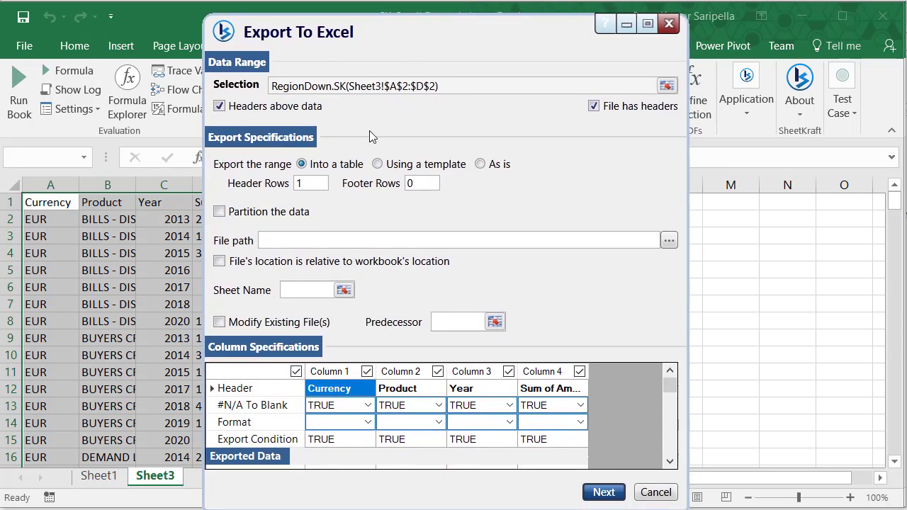
# Step: Partition the export by Currency into separate files in the Outputs folder
pyautogui.click(219, 211)
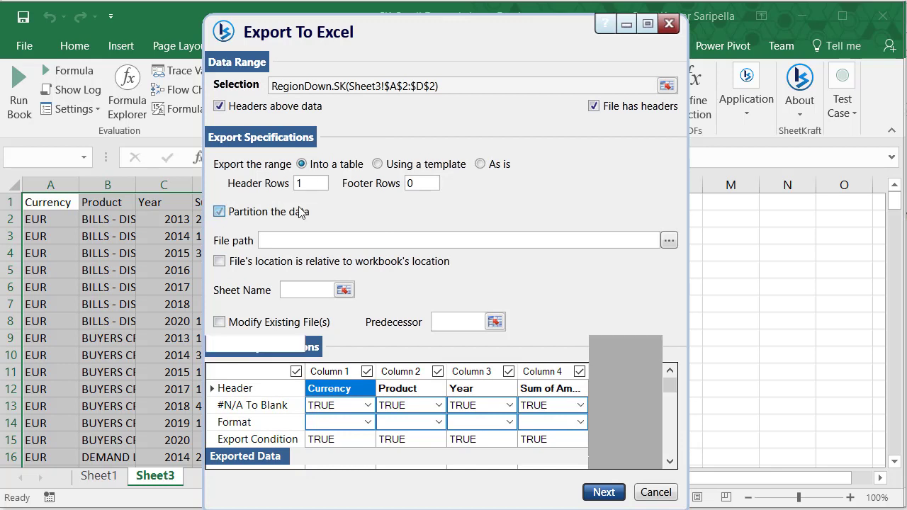
pyautogui.click(362, 212)
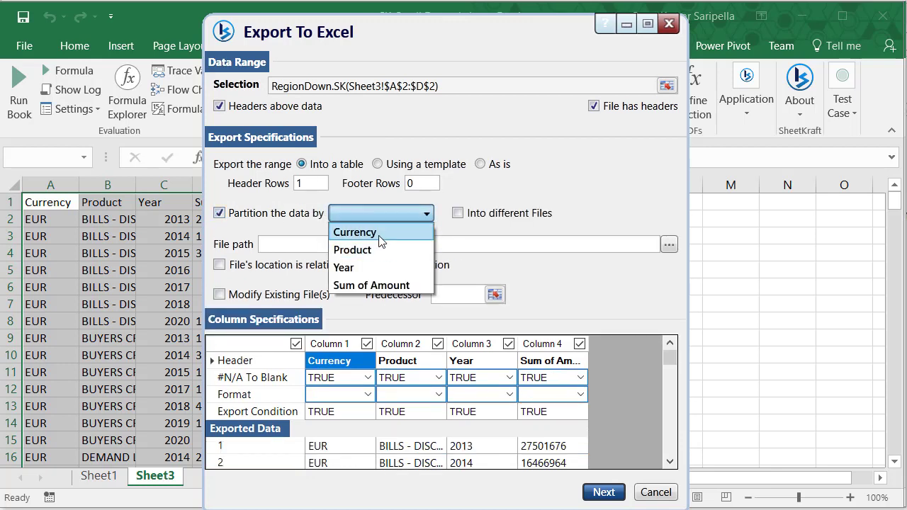
pyautogui.click(381, 234)
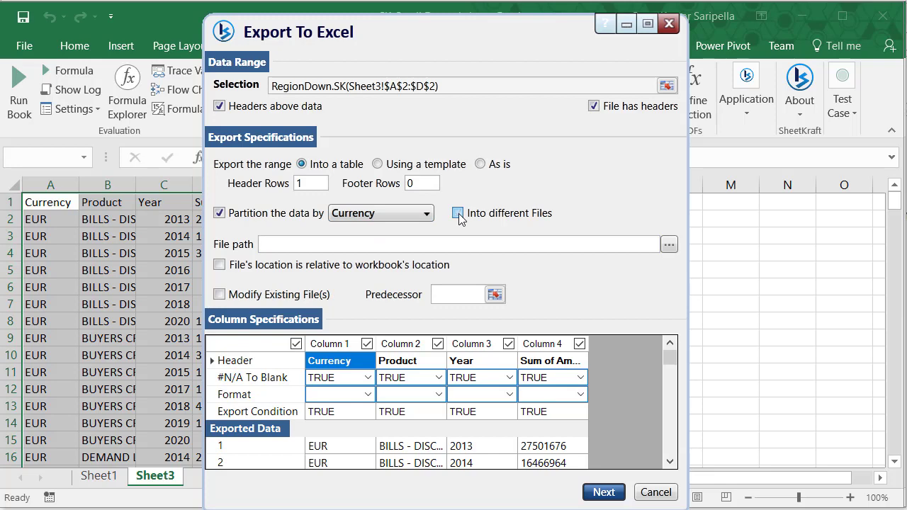
pyautogui.click(458, 214)
pyautogui.click(669, 245)
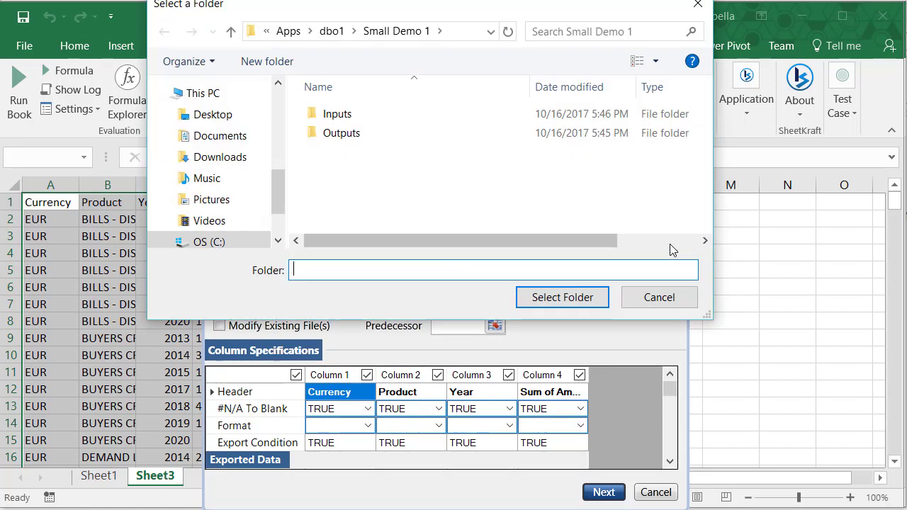
pyautogui.click(348, 135)
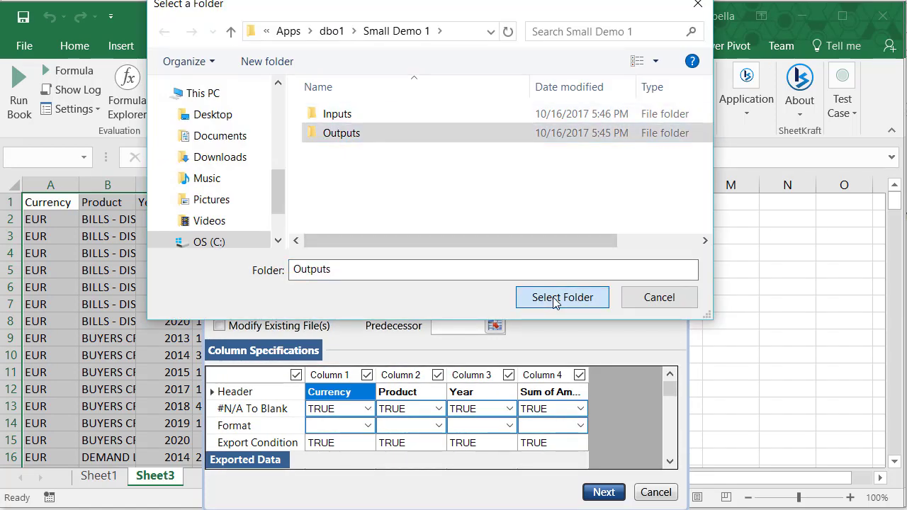
pyautogui.click(553, 297)
# Step: Place the export specification at cell H1 and finish the export step
pyautogui.click(603, 492)
pyautogui.moveTo(502, 190); pyautogui.dragTo(432, 264)
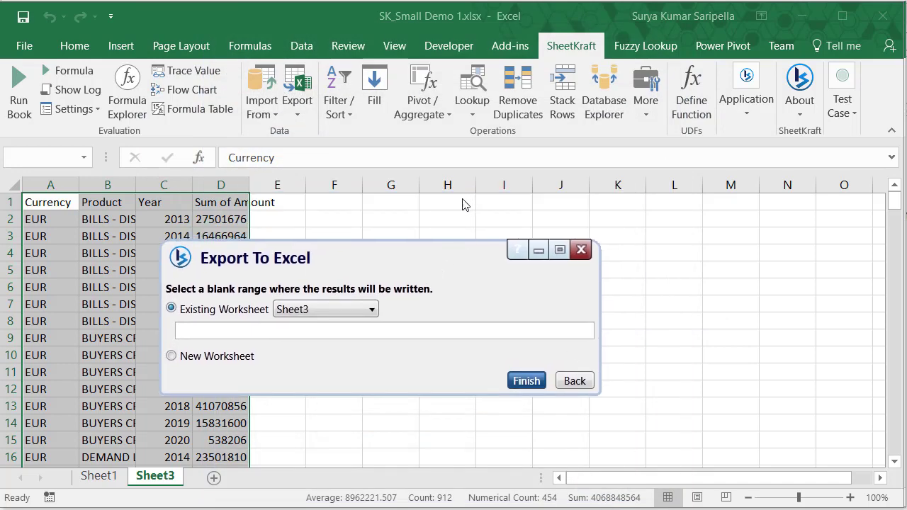
pyautogui.click(463, 200)
pyautogui.click(525, 379)
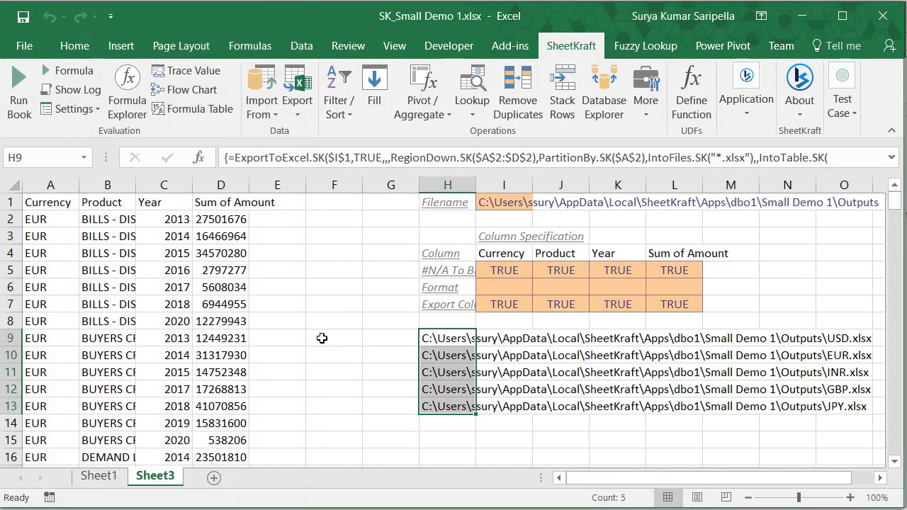
pyautogui.click(185, 89)
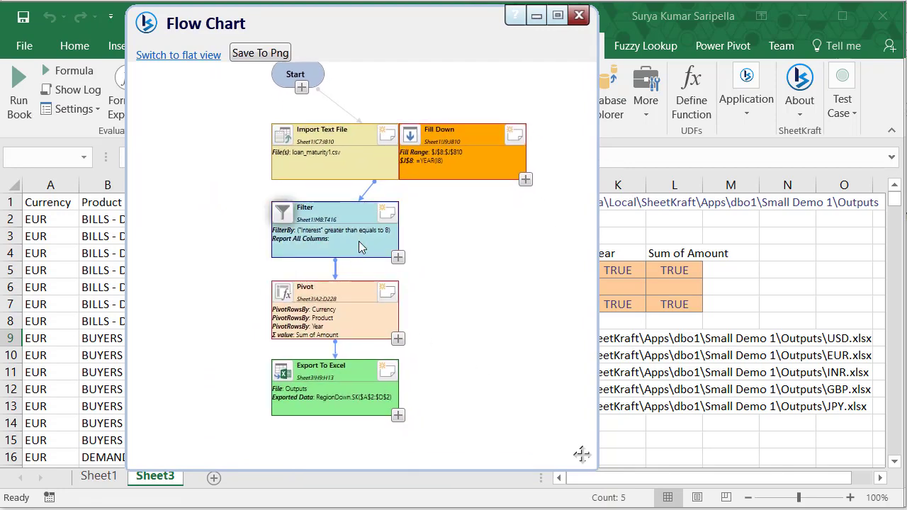
pyautogui.click(338, 173)
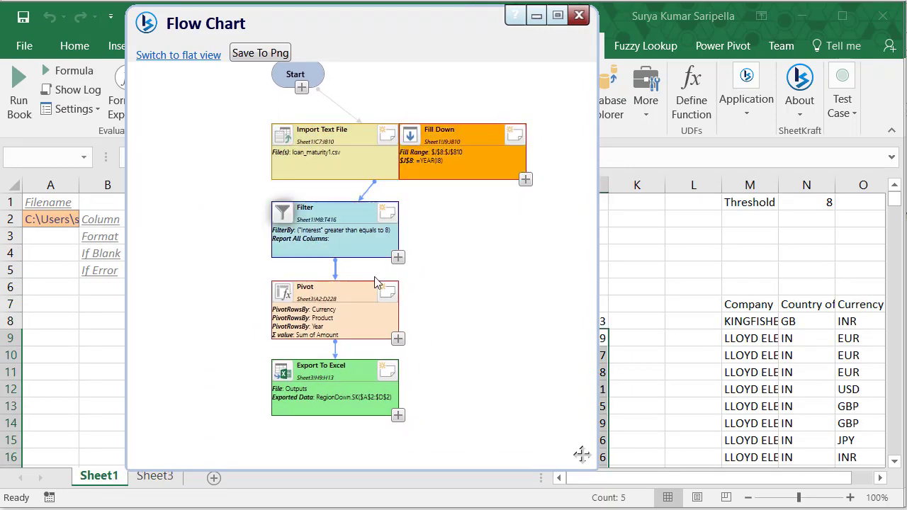
pyautogui.click(342, 257)
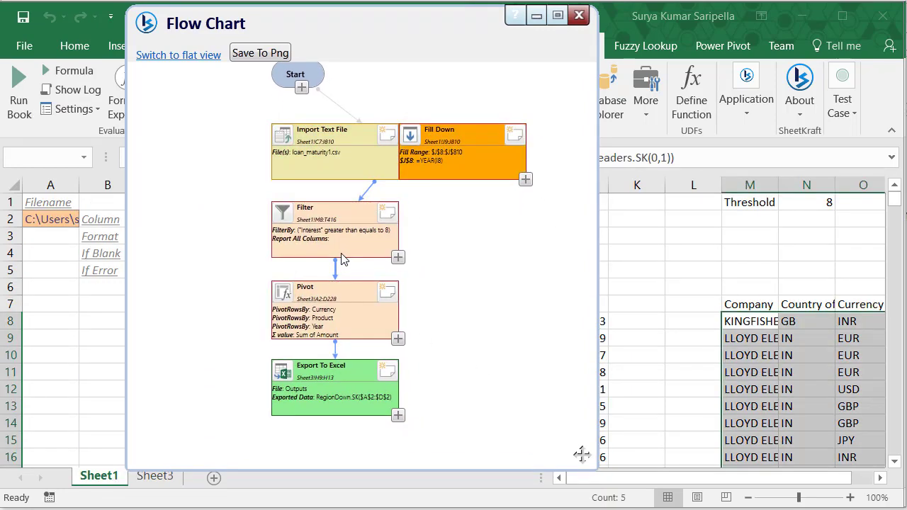
pyautogui.click(338, 322)
pyautogui.click(340, 390)
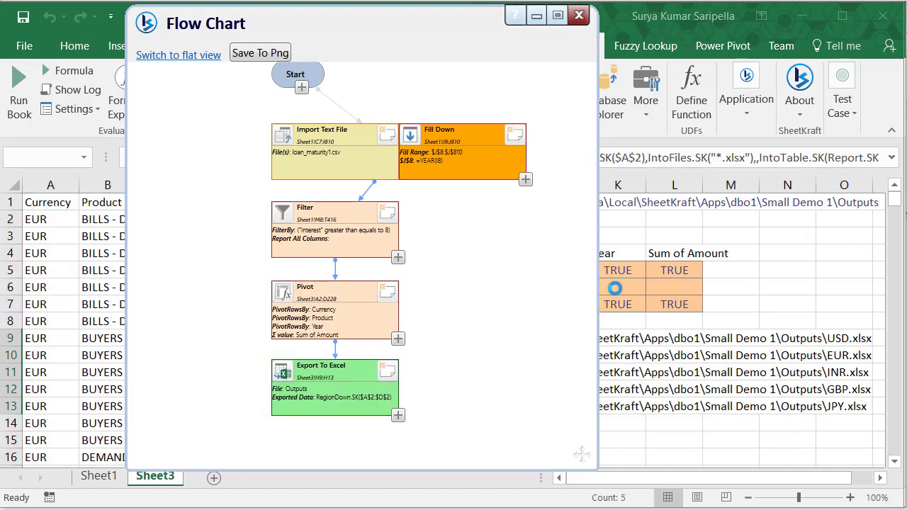
pyautogui.click(580, 19)
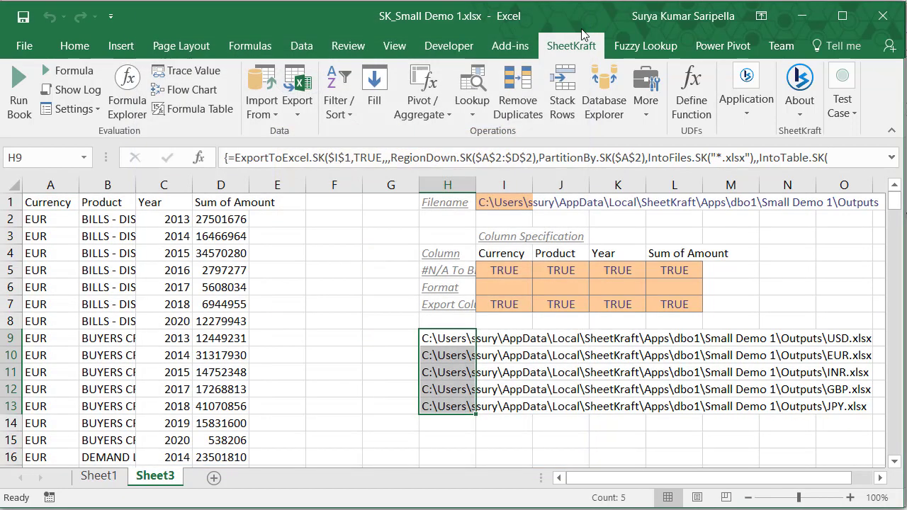
pyautogui.click(749, 128)
pyautogui.click(738, 164)
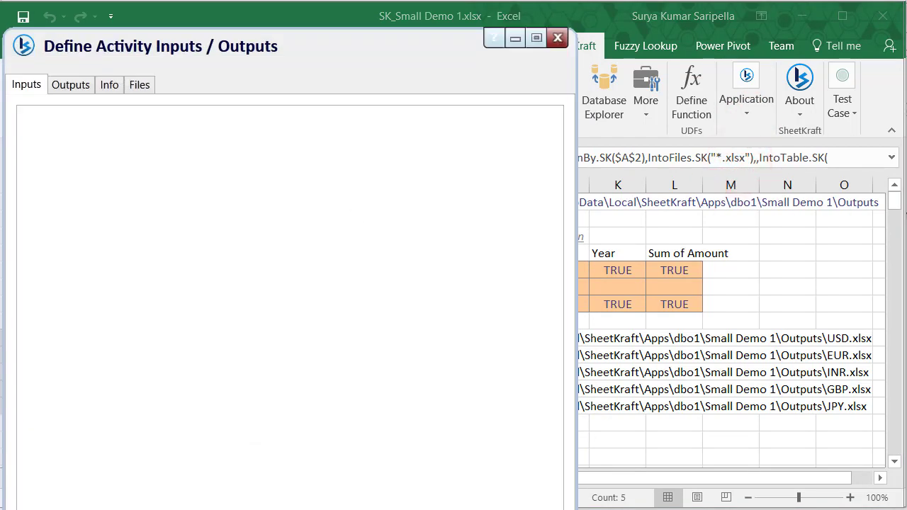
# Step: Add the first activity input, Loan Data File, as a single cell at Sheet1!A2
pyautogui.click(114, 455)
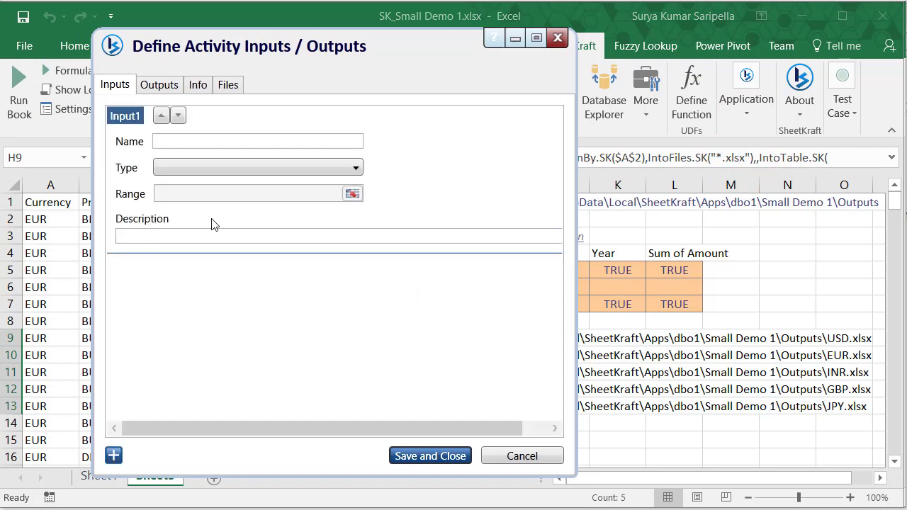
pyautogui.moveTo(576, 329); pyautogui.dragTo(689, 330)
pyautogui.click(292, 144)
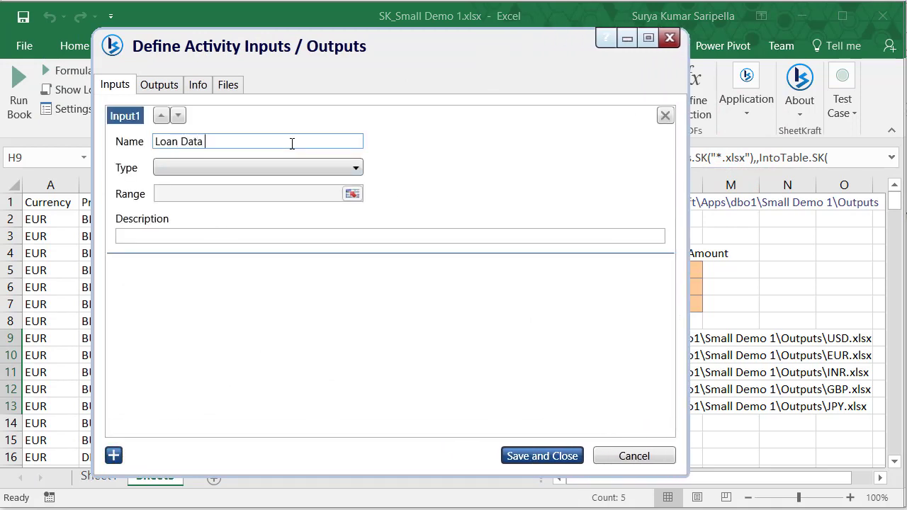
pyautogui.click(262, 168)
pyautogui.click(244, 186)
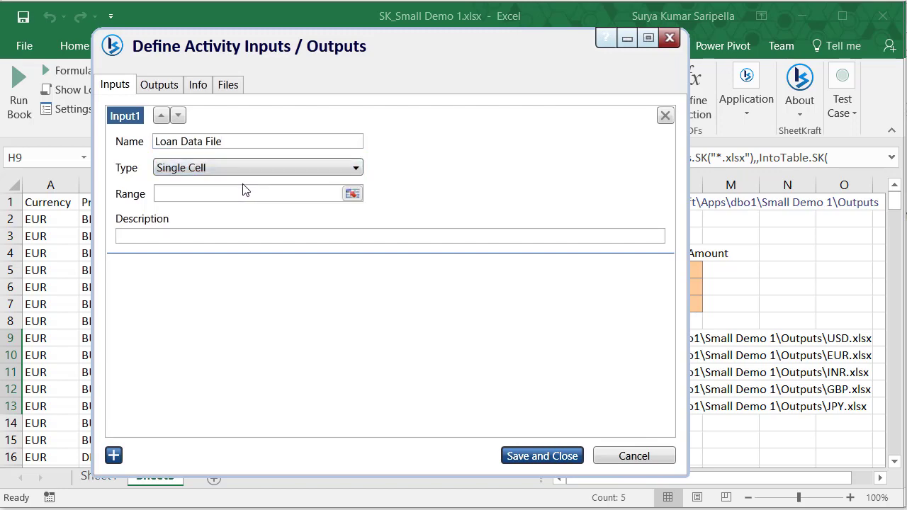
pyautogui.click(352, 193)
pyautogui.click(170, 125)
pyautogui.click(168, 146)
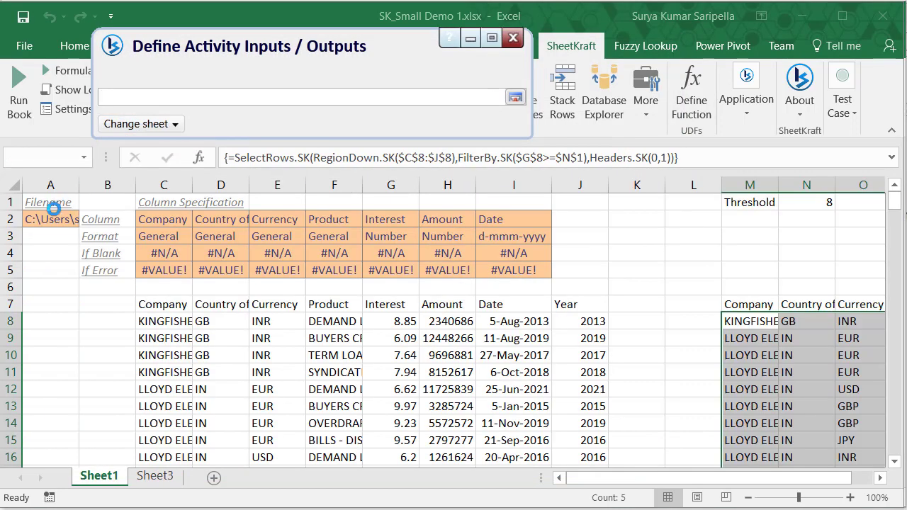
pyautogui.click(52, 219)
pyautogui.click(515, 98)
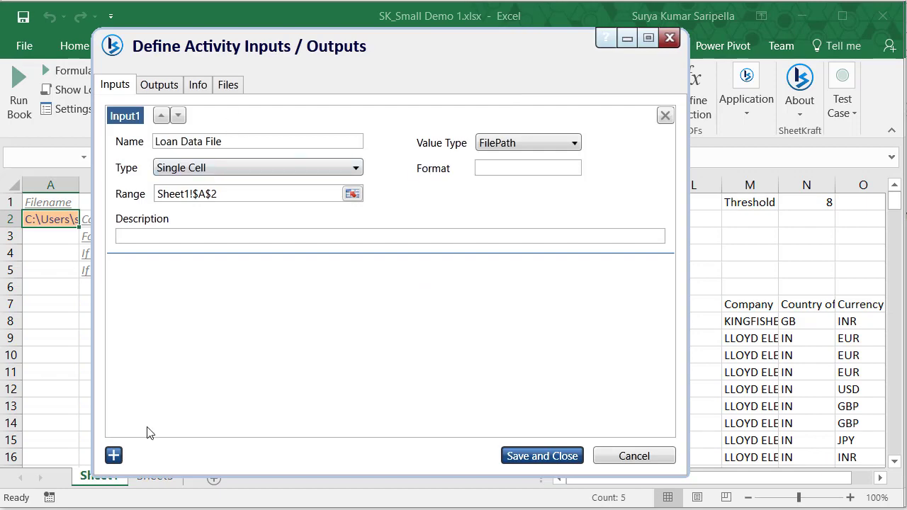
# Step: Add a second single-cell input, Threshold, pointing at Sheet1!N1
pyautogui.click(113, 455)
pyautogui.click(187, 287)
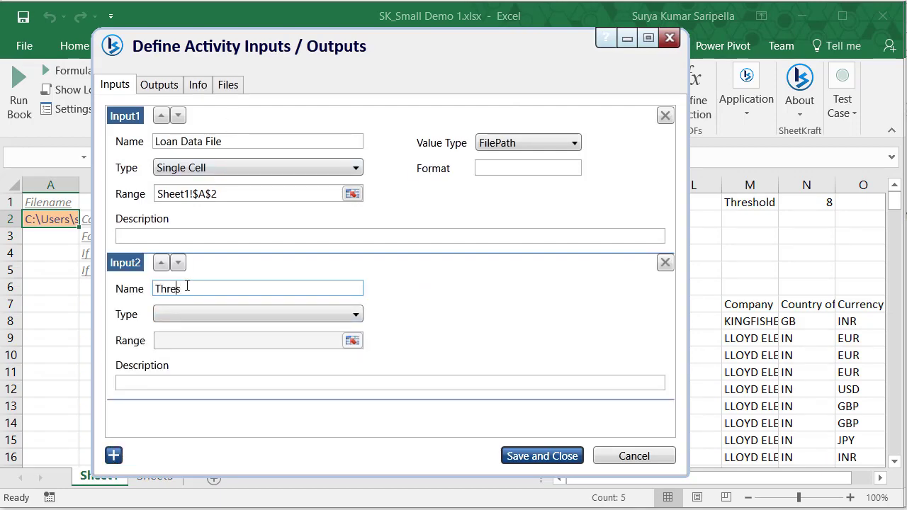
pyautogui.click(218, 314)
pyautogui.click(216, 332)
pyautogui.click(352, 340)
pyautogui.click(824, 202)
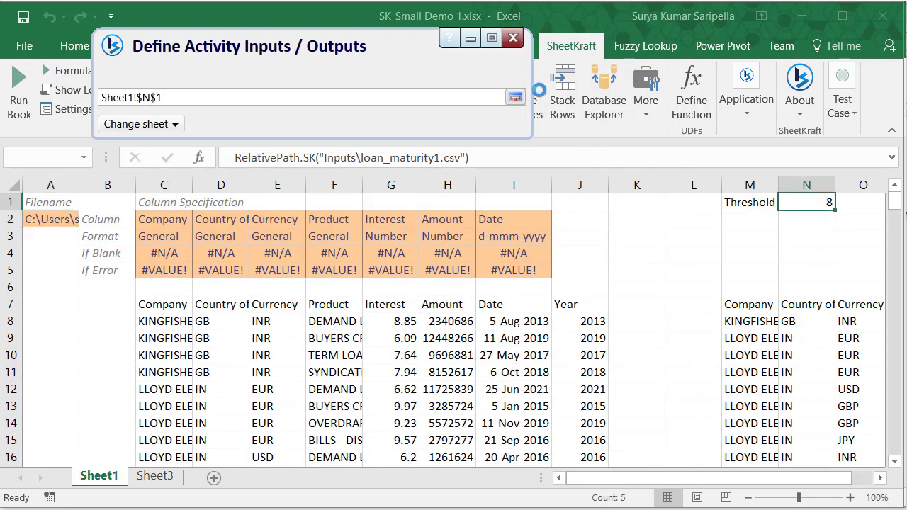
pyautogui.click(516, 97)
# Step: Define a multiple-files output using the file list in Sheet3!H9:H13
pyautogui.click(160, 84)
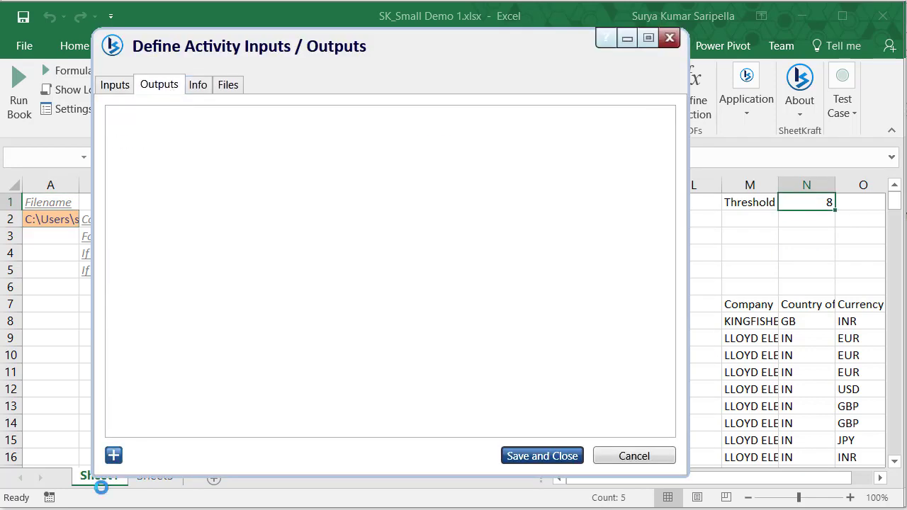
pyautogui.click(113, 455)
pyautogui.click(187, 140)
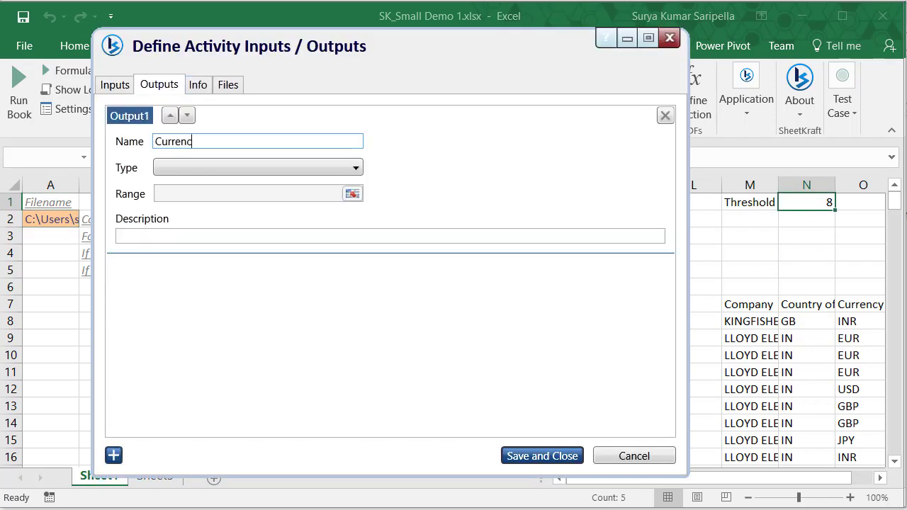
pyautogui.click(189, 168)
pyautogui.click(188, 201)
pyautogui.click(352, 194)
pyautogui.click(149, 124)
pyautogui.click(148, 184)
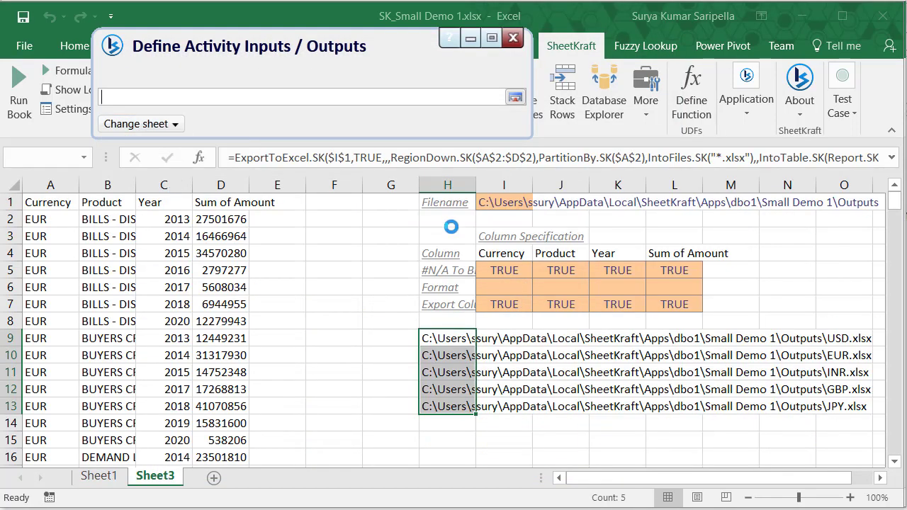
pyautogui.click(451, 338)
pyautogui.hotkey('ctrl', 'shift', 'Down')
pyautogui.click(519, 96)
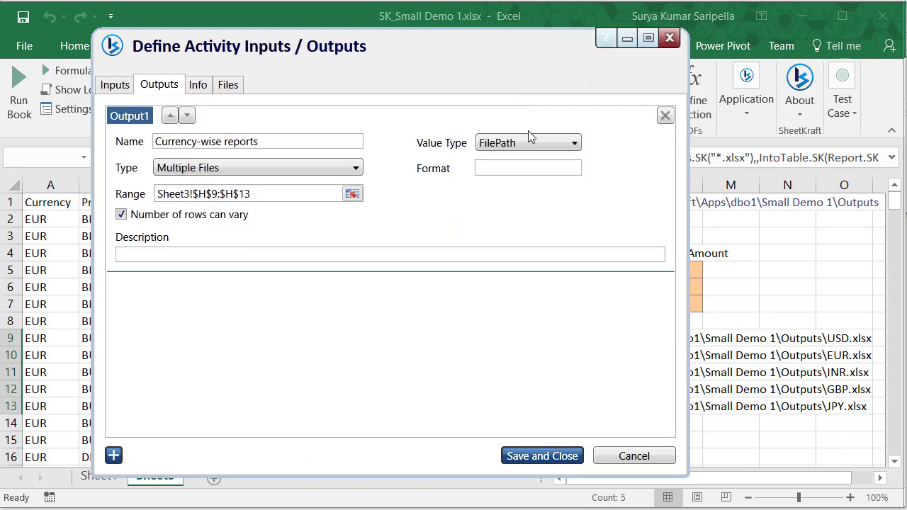
# Step: Describe the activity as 'Currency-wise reports for high rate loans', group Test, function Report, then save and close
pyautogui.click(201, 86)
pyautogui.click(220, 153)
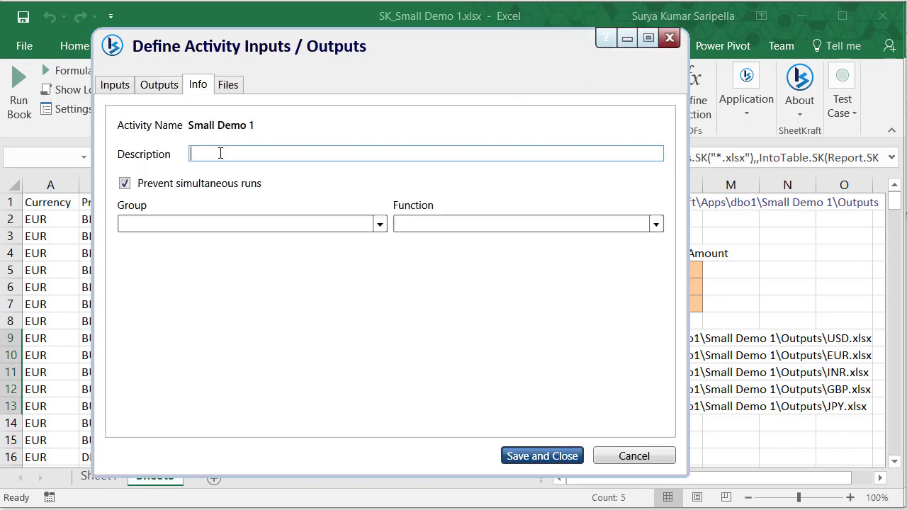
pyautogui.write('Currency-wise reports for high rate loans')
pyautogui.click(379, 224)
pyautogui.click(355, 246)
pyautogui.click(655, 224)
pyautogui.click(580, 282)
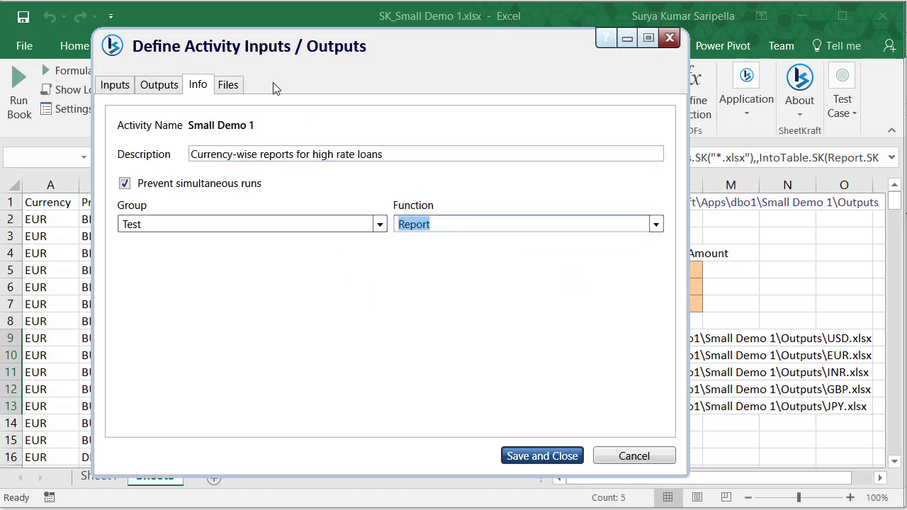
pyautogui.click(535, 456)
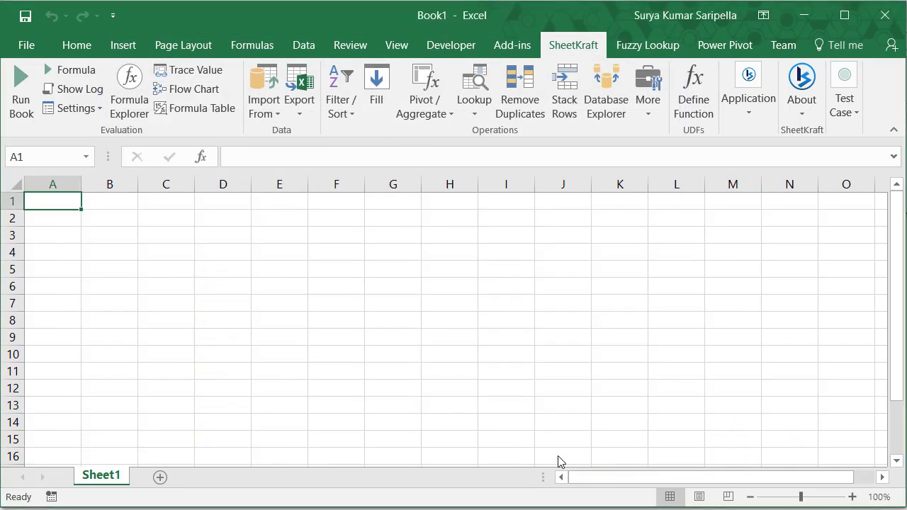
# Step: Publish Small Demo 1 to the server from Manage Activities
pyautogui.click(756, 106)
pyautogui.click(789, 177)
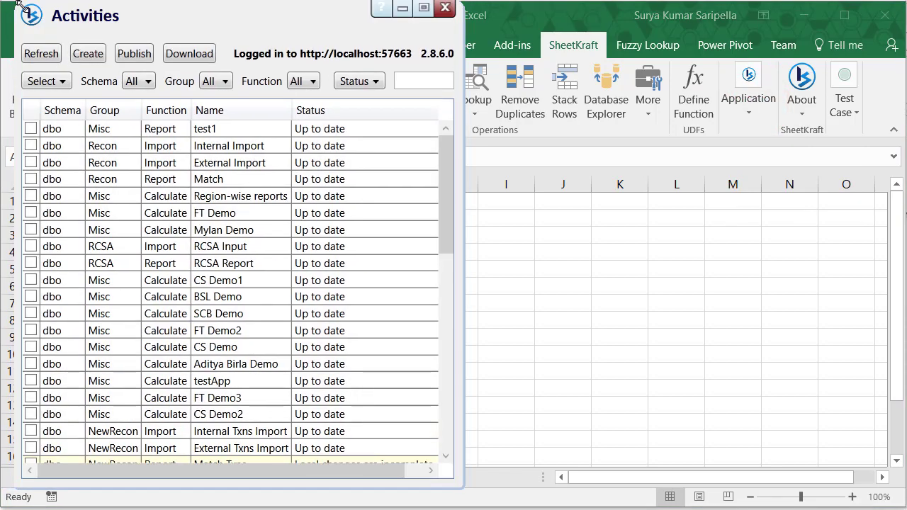
pyautogui.moveTo(452, 203); pyautogui.dragTo(387, 453)
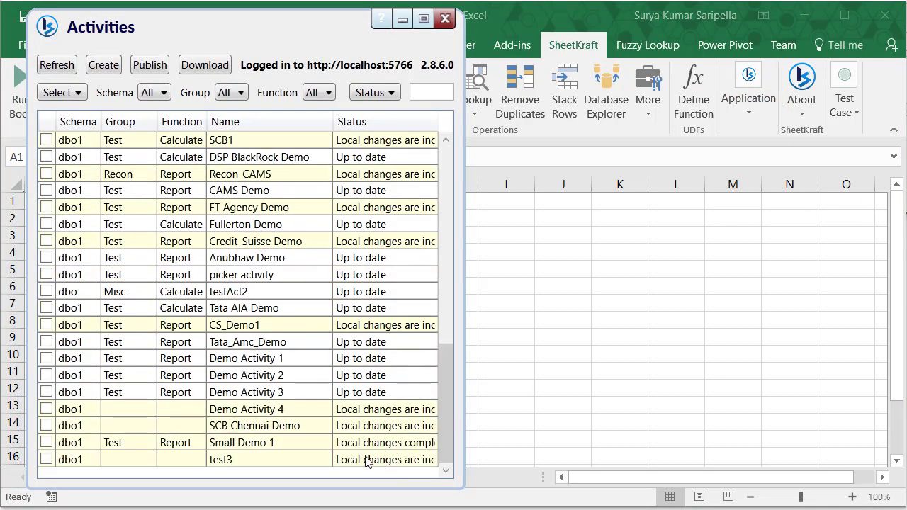
pyautogui.click(306, 444)
pyautogui.click(46, 444)
pyautogui.click(149, 65)
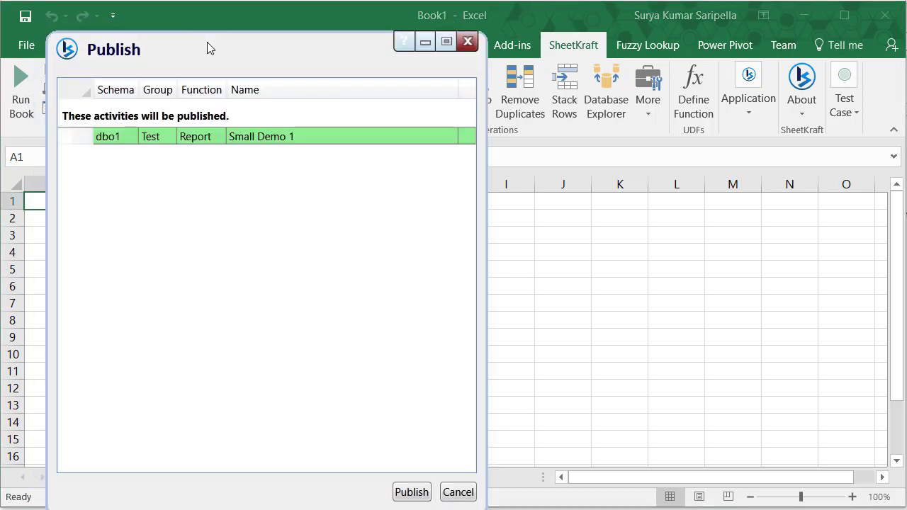
pyautogui.moveTo(209, 48); pyautogui.dragTo(216, 31)
pyautogui.click(419, 476)
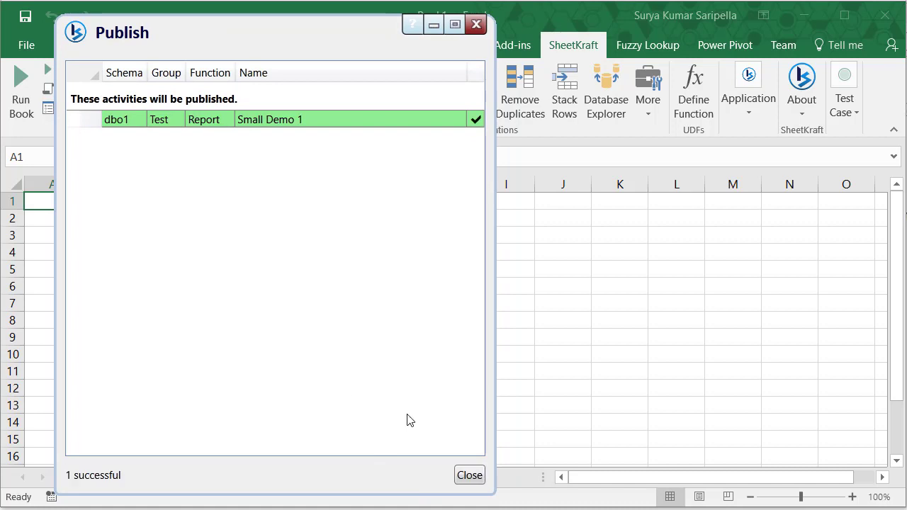
pyautogui.click(470, 476)
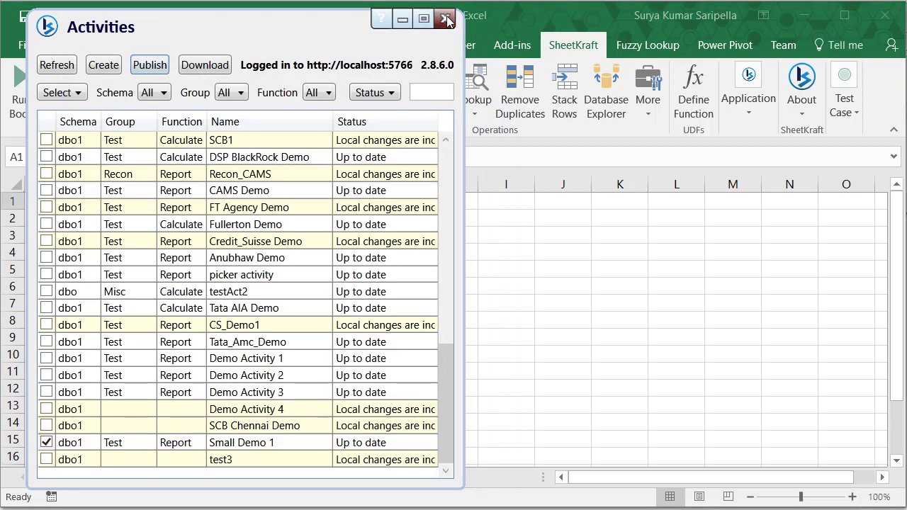
pyautogui.click(448, 20)
# Step: Log out of the SheetKraft add-in
pyautogui.click(749, 119)
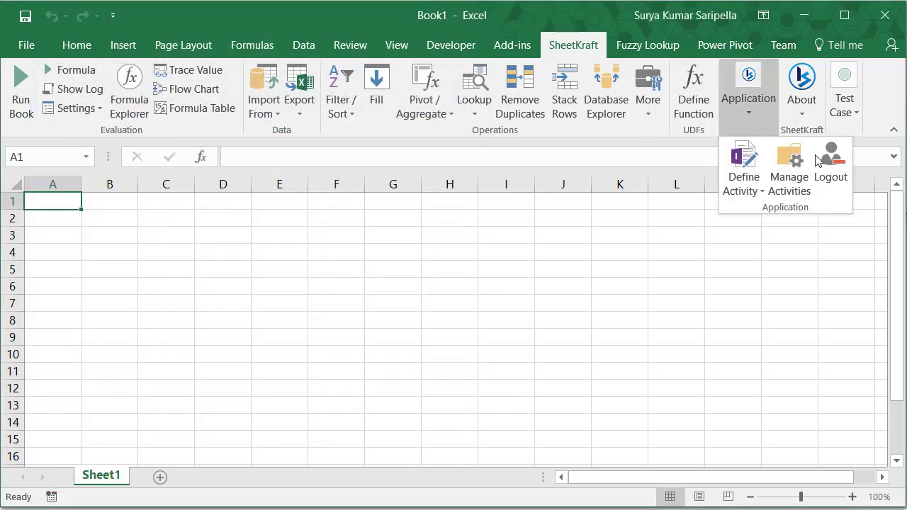
pyautogui.click(836, 177)
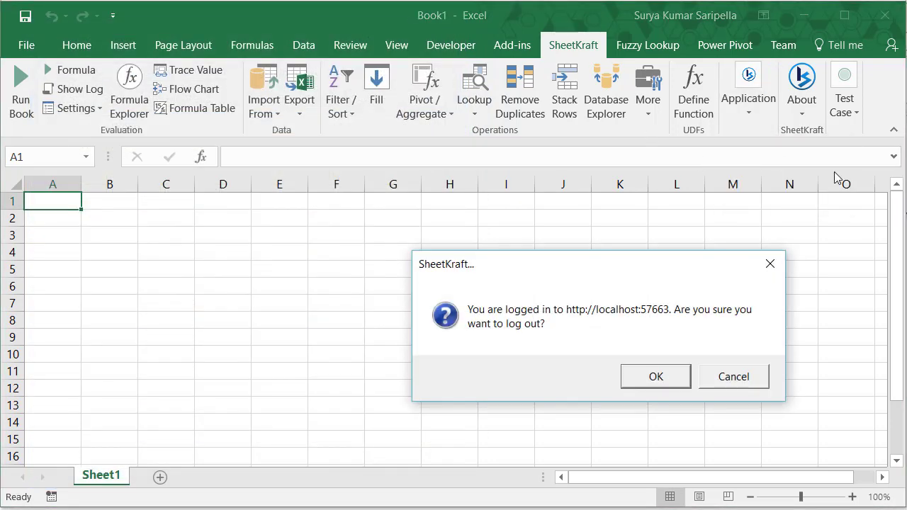
pyautogui.click(658, 381)
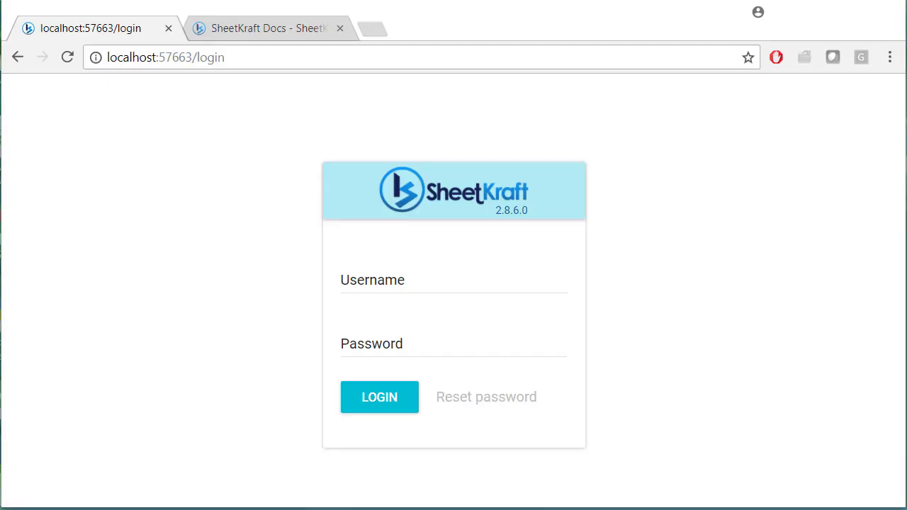
# Step: Sign in to the web portal with the username and password, then scroll down to Small Demo 1
pyautogui.click(421, 273)
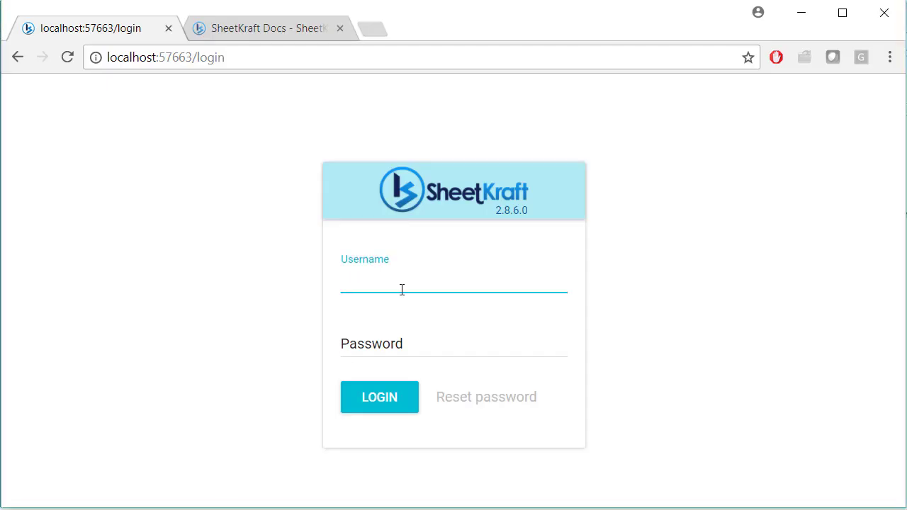
pyautogui.write('admin')
pyautogui.press('Tab')
pyautogui.write('admin')
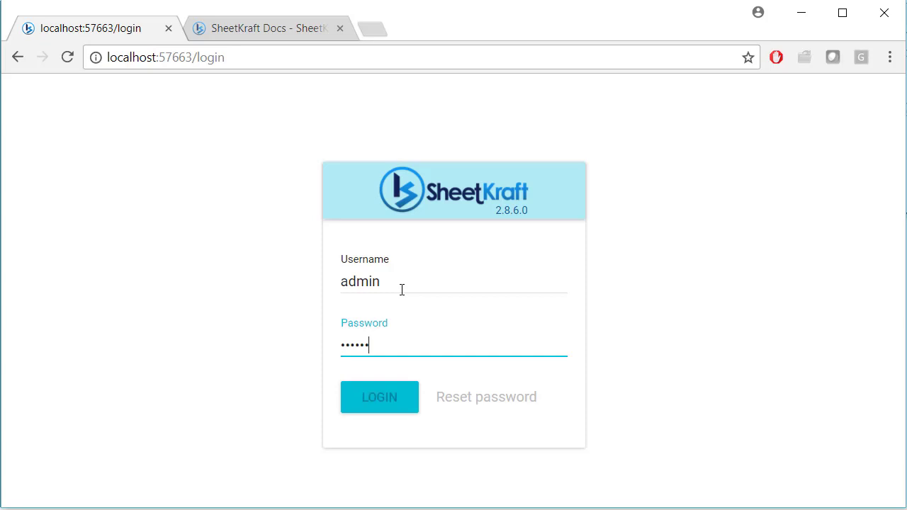
pyautogui.press('Return')
pyautogui.moveTo(897, 154); pyautogui.dragTo(897, 361)
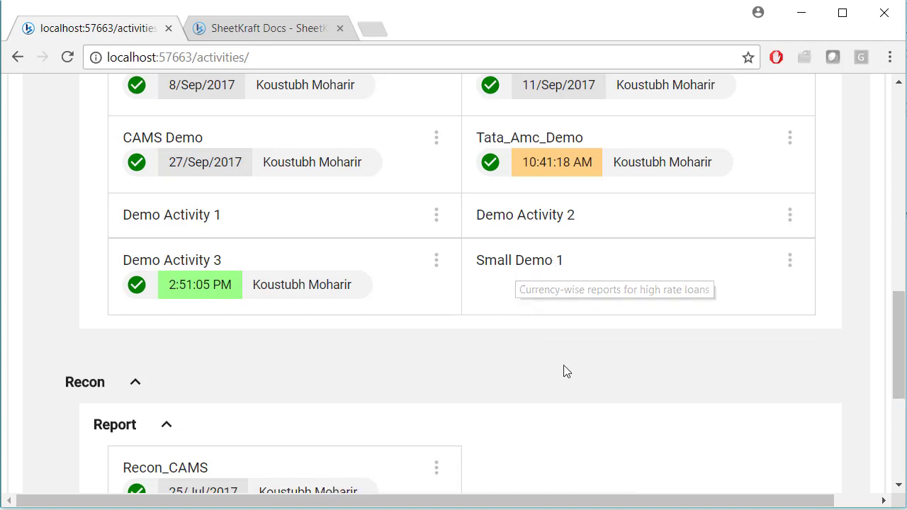
# Step: Open Small Demo 1's run page and upload loan_maturity2.csv as the Loan Data File
pyautogui.click(607, 272)
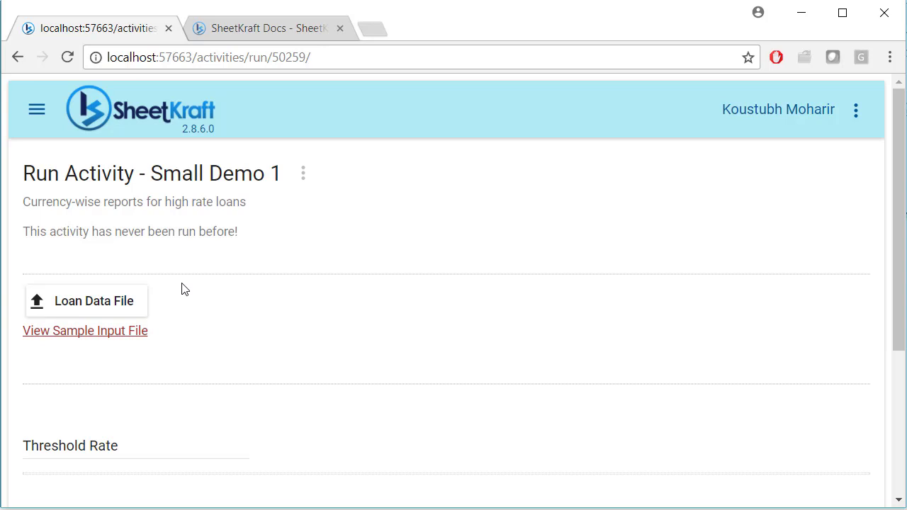
pyautogui.click(57, 316)
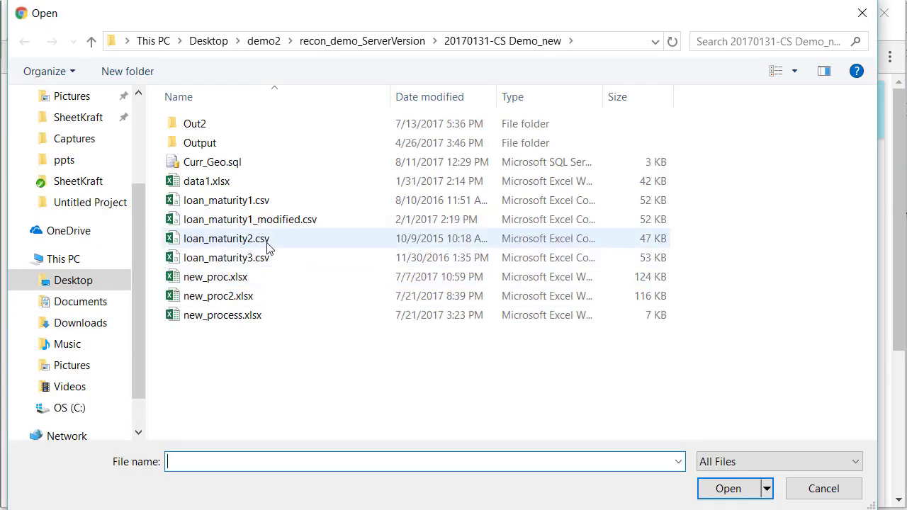
pyautogui.click(267, 241)
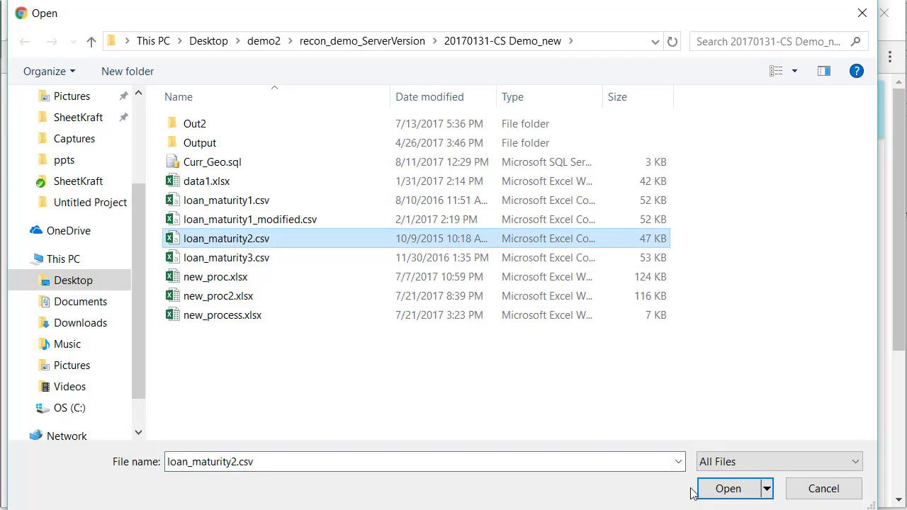
pyautogui.click(728, 488)
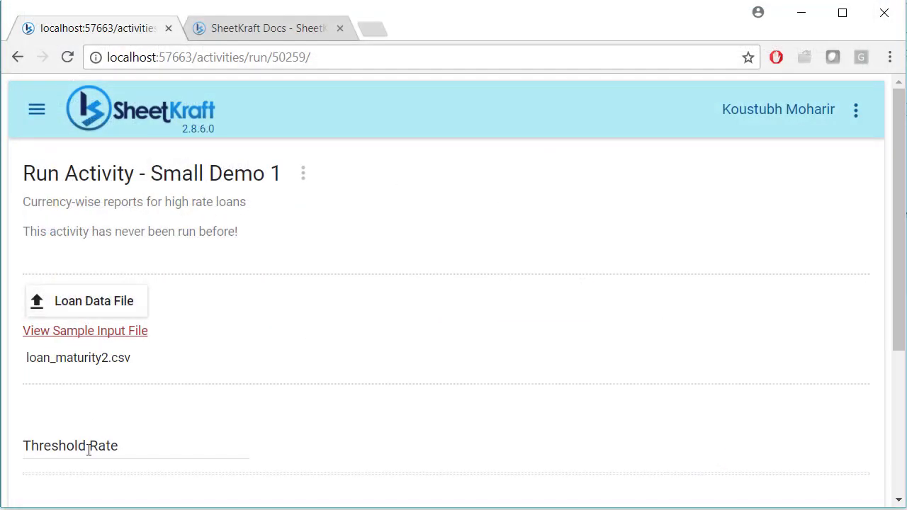
# Step: Set Threshold Rate to 9 and start the run
pyautogui.click(88, 449)
pyautogui.write('9')
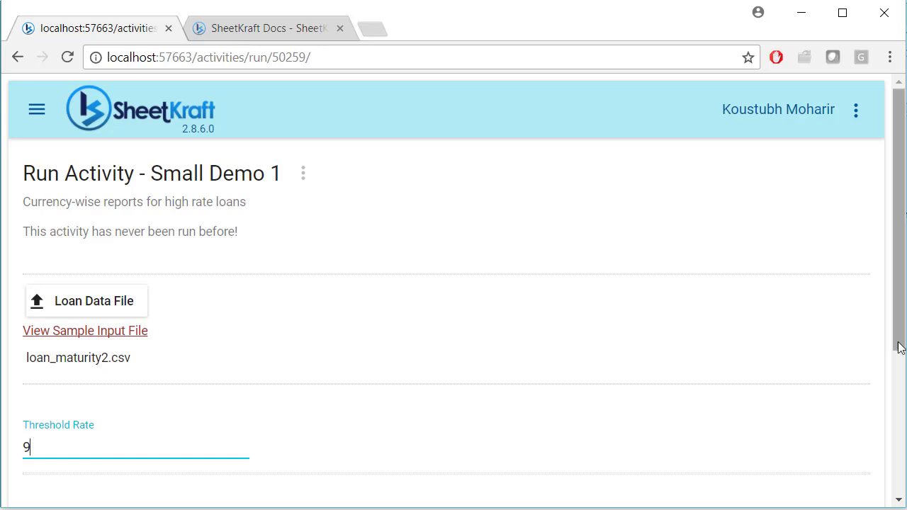
pyautogui.moveTo(899, 344); pyautogui.dragTo(898, 443)
pyautogui.click(296, 384)
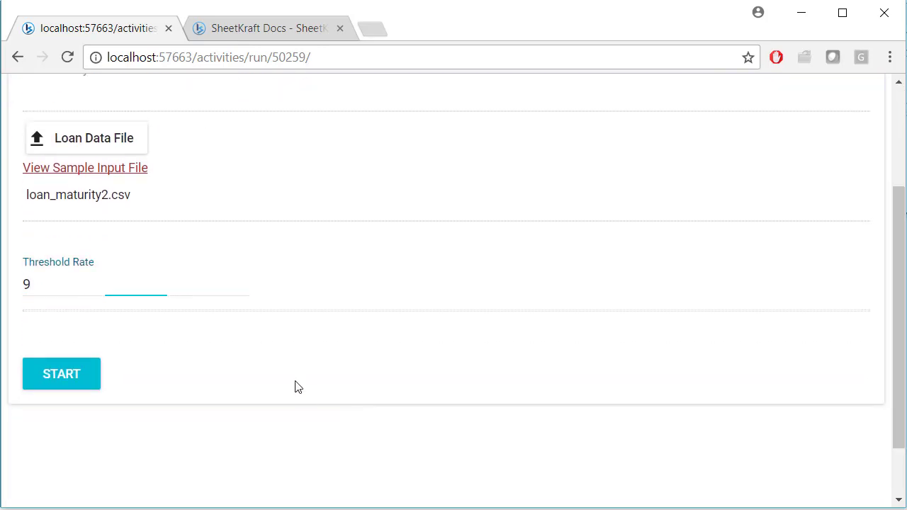
pyautogui.click(40, 384)
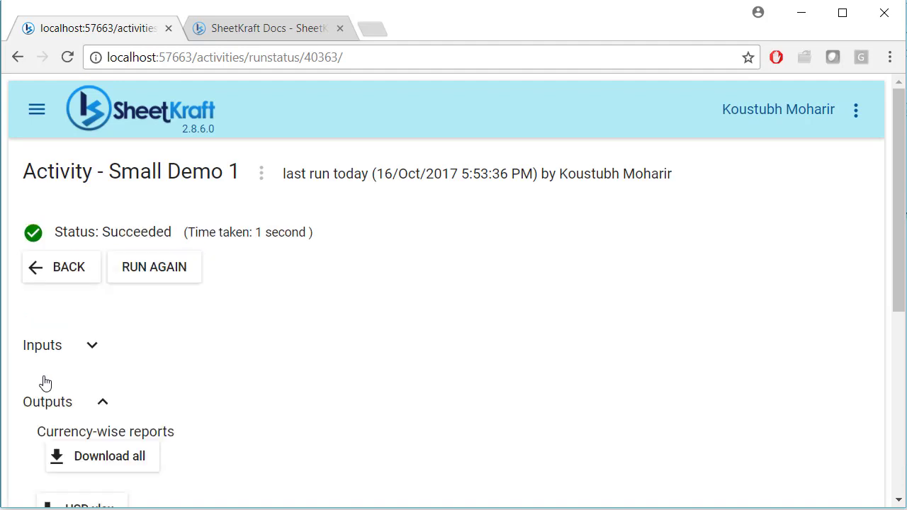
# Step: Download the INR.xlsx report, open it to check, then close it
pyautogui.click(899, 396)
pyautogui.moveTo(900, 381); pyautogui.dragTo(900, 318)
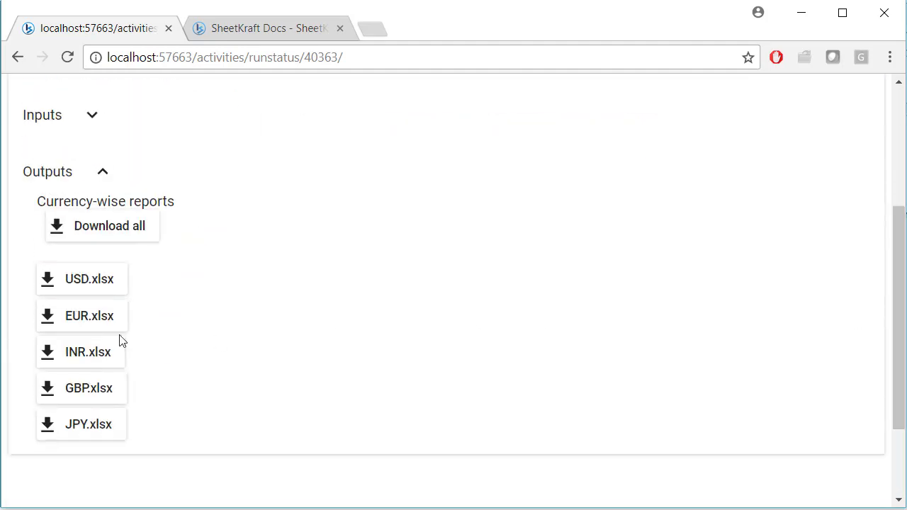
pyautogui.click(84, 358)
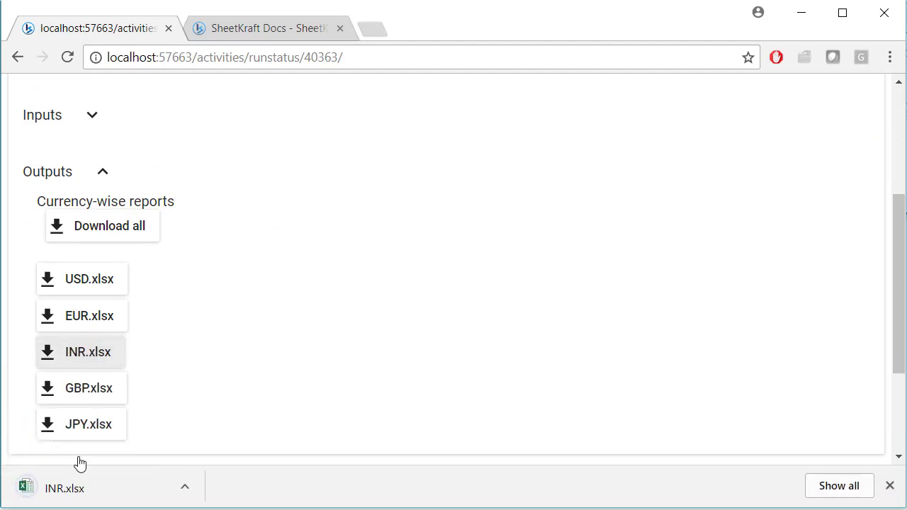
pyautogui.click(52, 486)
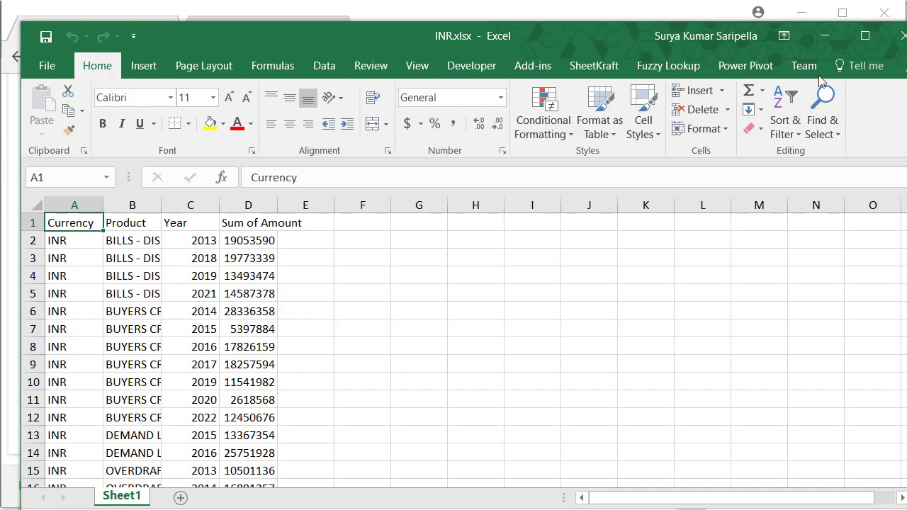
pyautogui.click(896, 36)
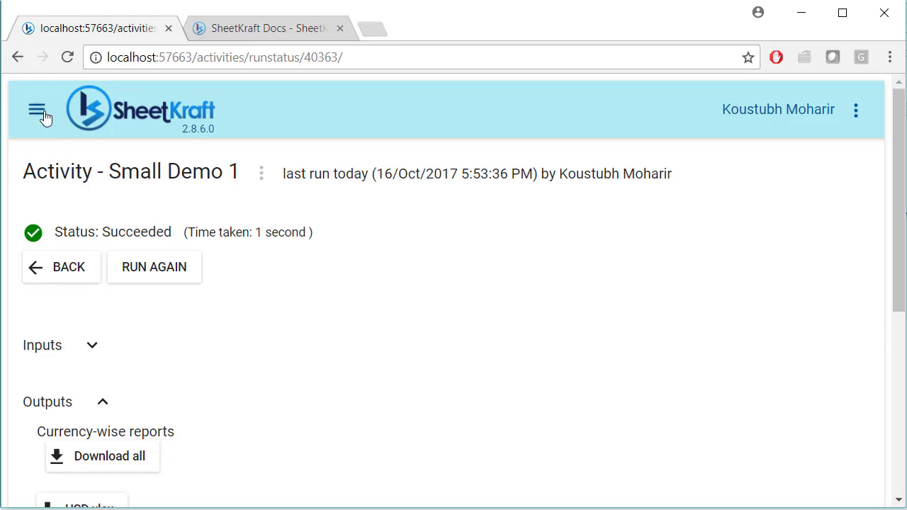
# Step: View all runs of Small Demo 1 from Activities, then log out of the portal
pyautogui.click(35, 110)
pyautogui.click(55, 163)
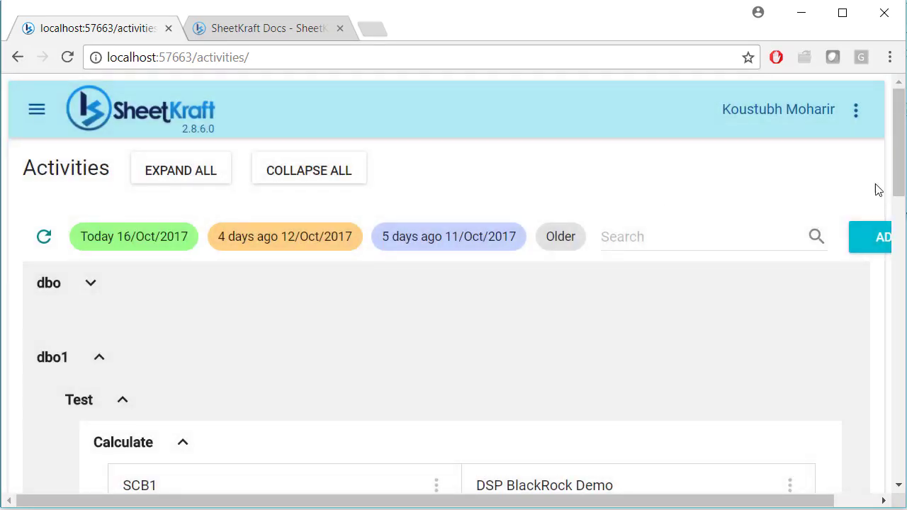
pyautogui.scroll(-10, 904, 177)
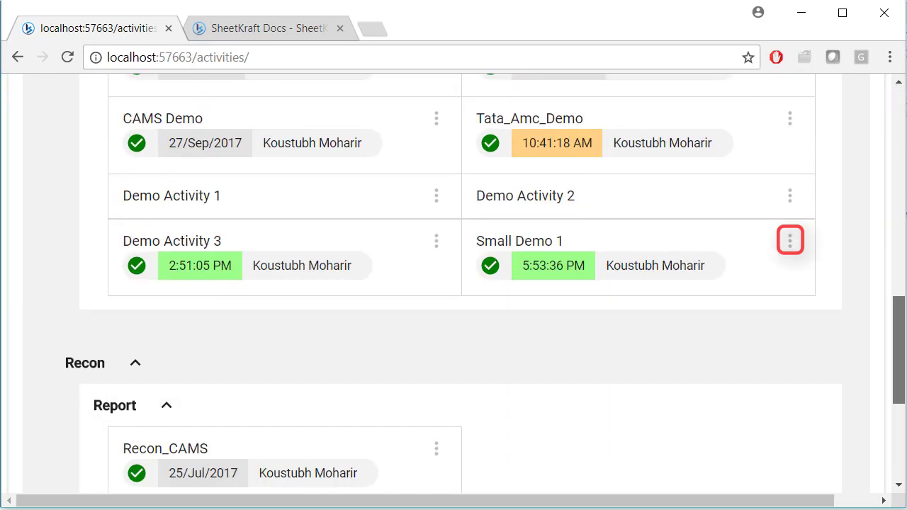
pyautogui.click(791, 242)
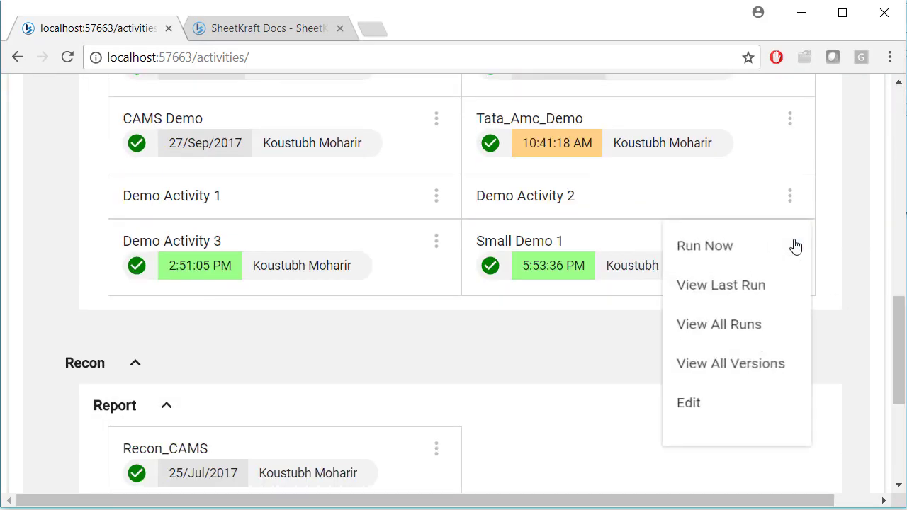
pyautogui.click(694, 332)
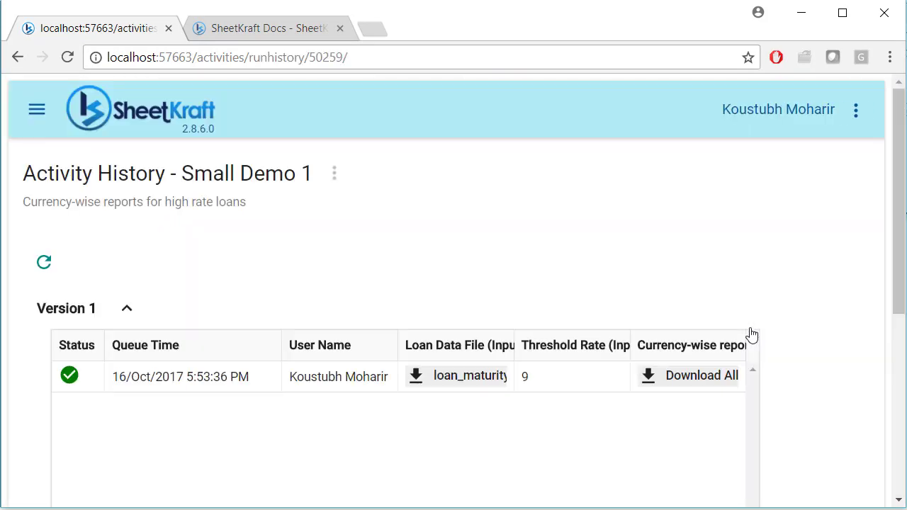
pyautogui.moveTo(903, 255)
pyautogui.mouseDown()
pyautogui.moveTo(903, 354)
pyautogui.moveTo(903, 255)
pyautogui.mouseUp()
pyautogui.click(858, 113)
pyautogui.click(811, 209)
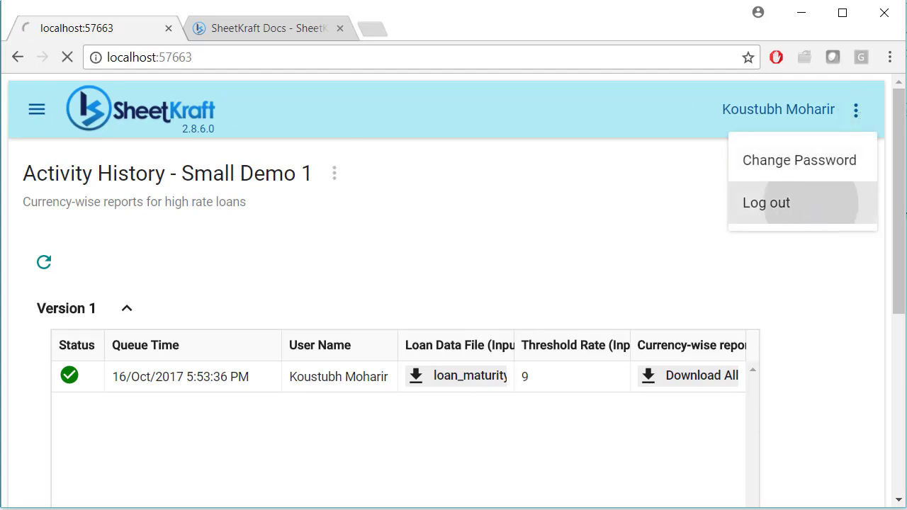